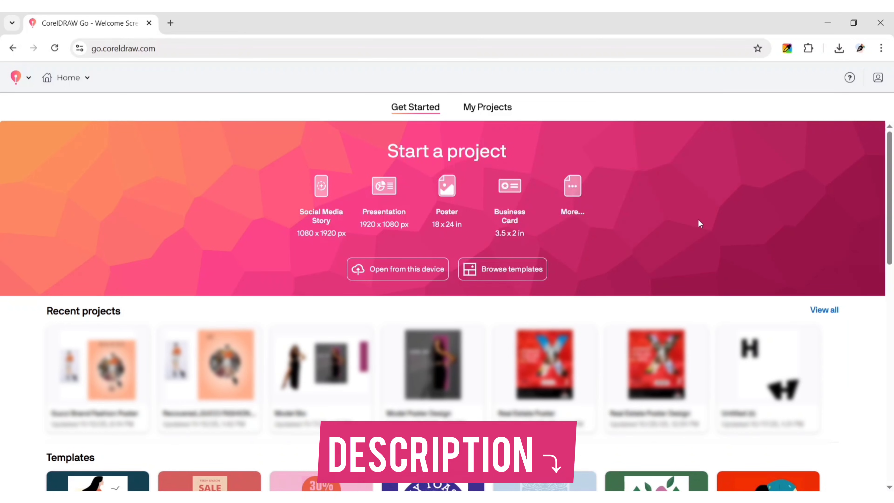
Step: Create a new blank project from the Custom preset and name it Gucci Fashion Poster Design
{"action": "left_click", "coordinate": [584, 193]}
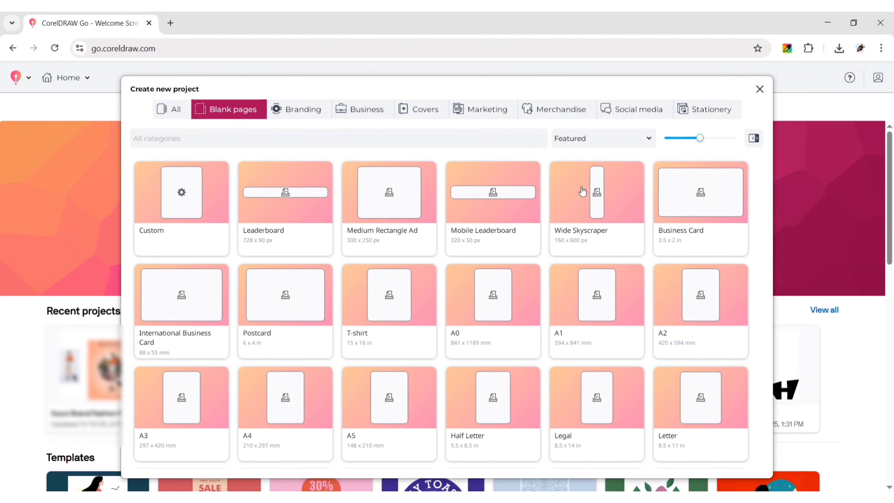
{"action": "left_click", "coordinate": [184, 203]}
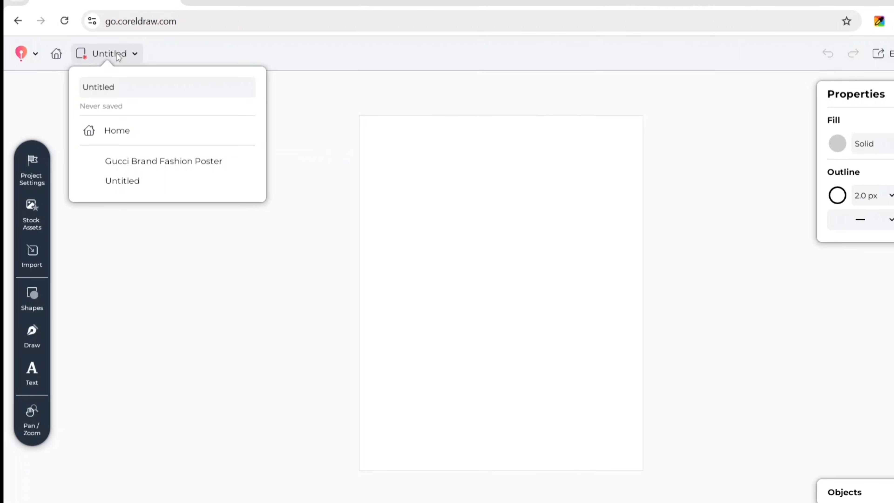
{"action": "type", "text": "Gucci Fashion Poster Design"}
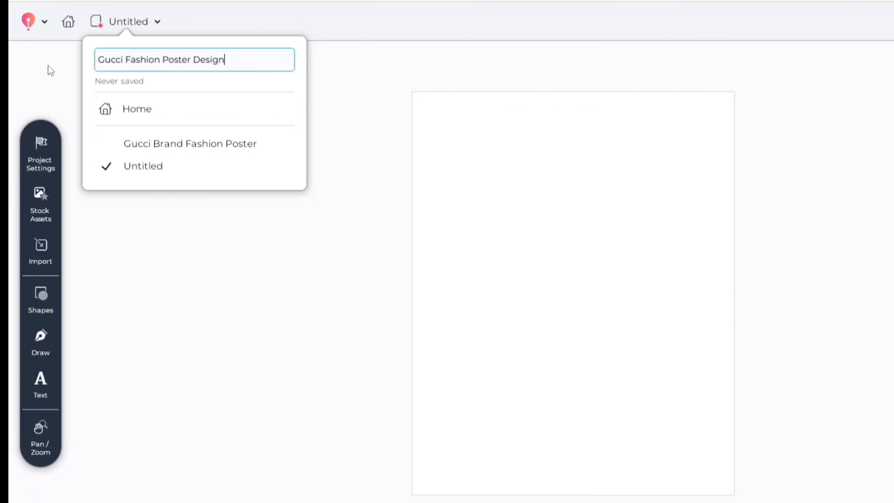
{"action": "left_click", "coordinate": [339, 305]}
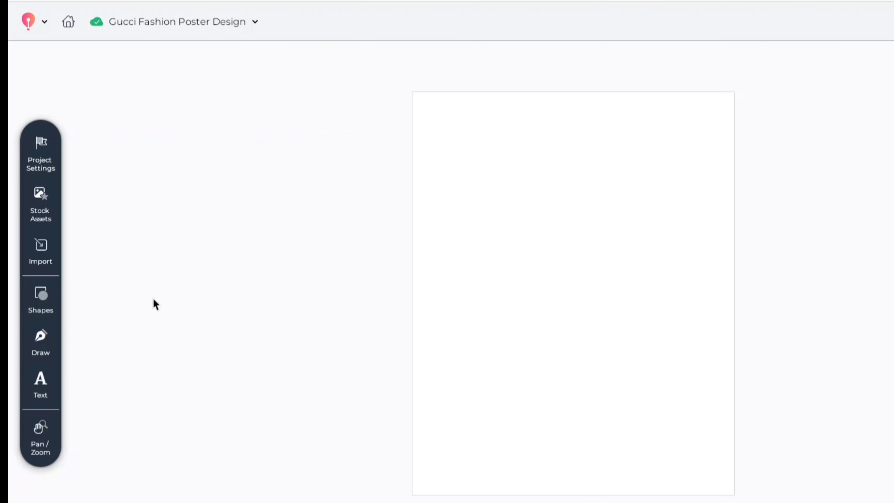
Step: Add a circle to the page and turn off its outline
{"action": "left_click", "coordinate": [41, 295]}
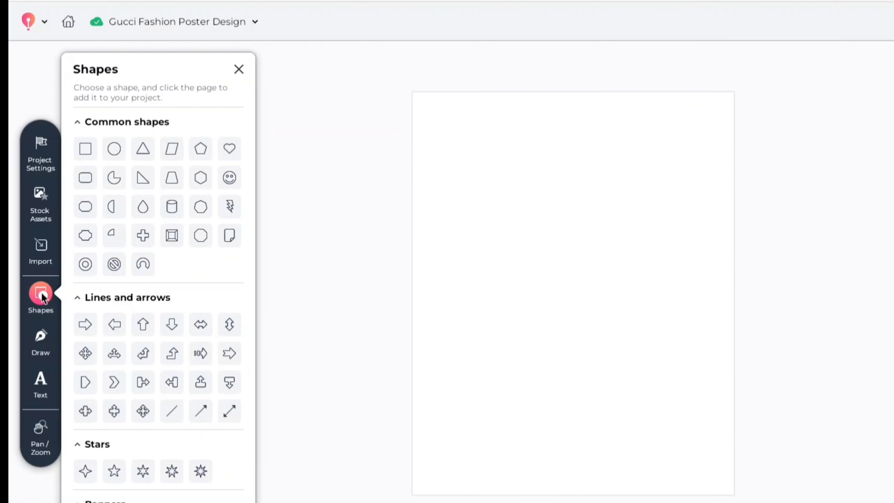
{"action": "left_click", "coordinate": [121, 151]}
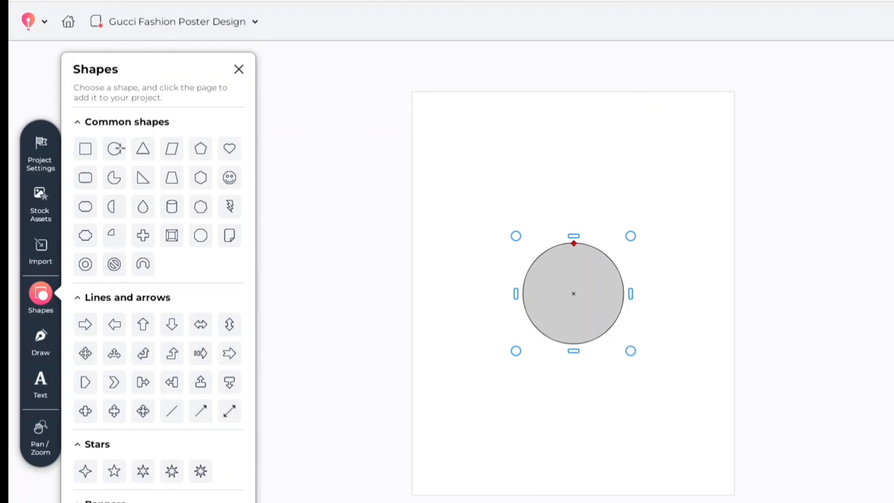
{"action": "left_click", "coordinate": [239, 69]}
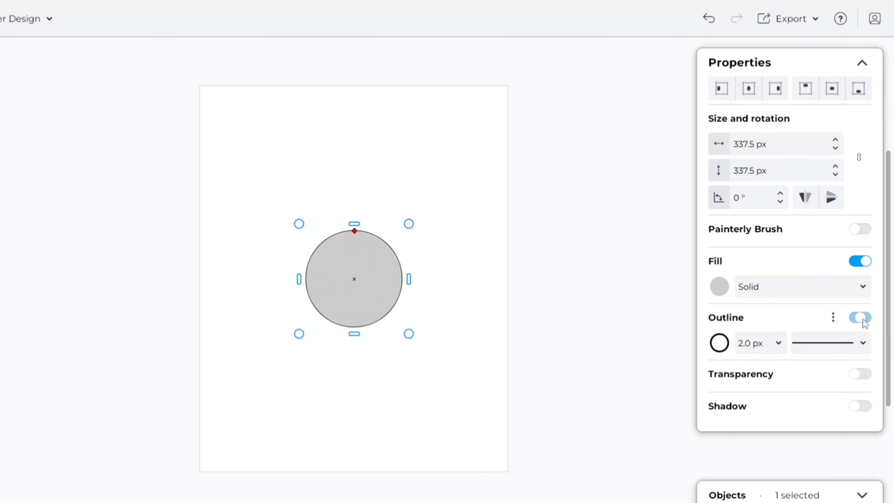
{"action": "left_click", "coordinate": [861, 318]}
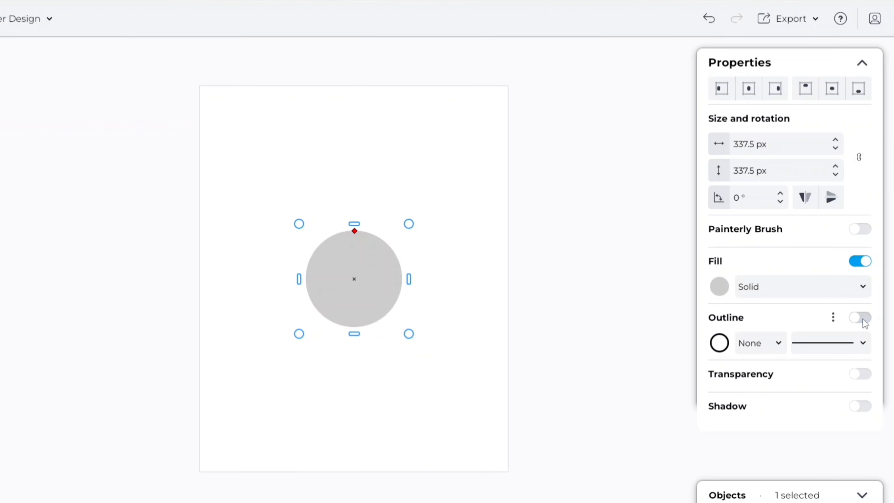
Step: Convert the circle into a masking frame, enlarge it to about 482 px in diameter and centre it on the page
{"action": "right_click", "coordinate": [372, 290]}
{"action": "left_click", "coordinate": [447, 435]}
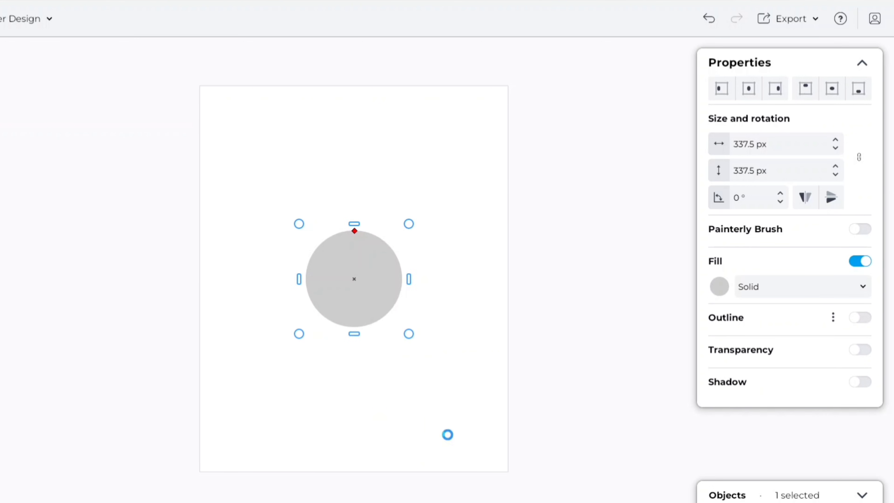
{"action": "left_click_drag", "start_coordinate": [407, 333], "coordinate": [441, 363]}
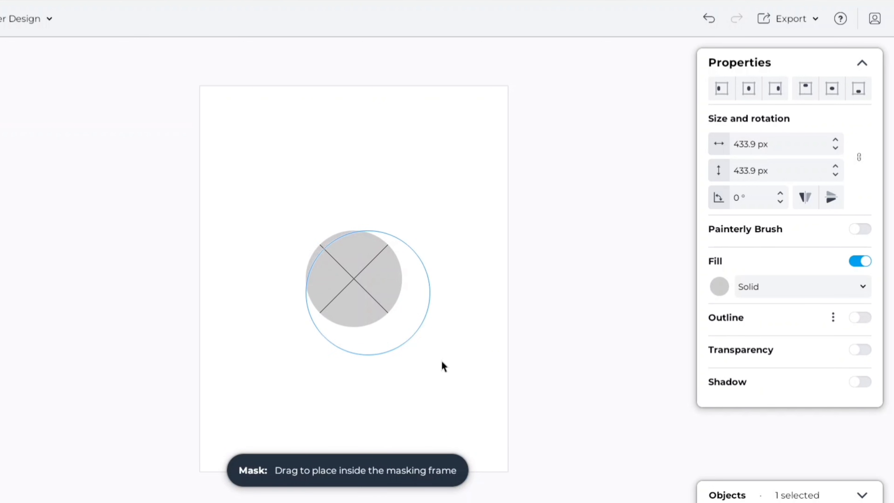
{"action": "mouse_move", "coordinate": [387, 315]}
{"action": "left_mouse_down"}
{"action": "mouse_move", "coordinate": [363, 299]}
{"action": "mouse_move", "coordinate": [376, 302]}
{"action": "left_mouse_up"}
{"action": "left_click_drag", "start_coordinate": [422, 347], "coordinate": [436, 378]}
{"action": "left_click_drag", "start_coordinate": [360, 285], "coordinate": [352, 282]}
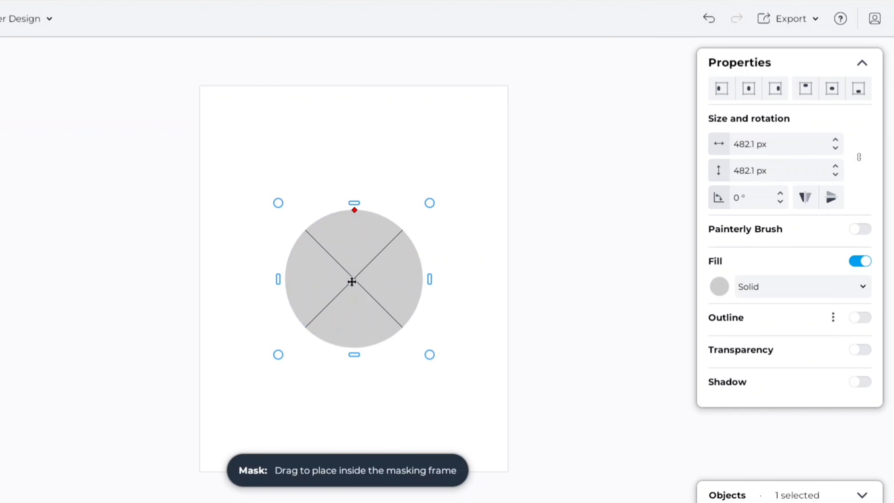
Step: Search the stock photos for "street in seoul" and add the red road photo with the white arrow to the circle frame
{"action": "left_click", "coordinate": [31, 185]}
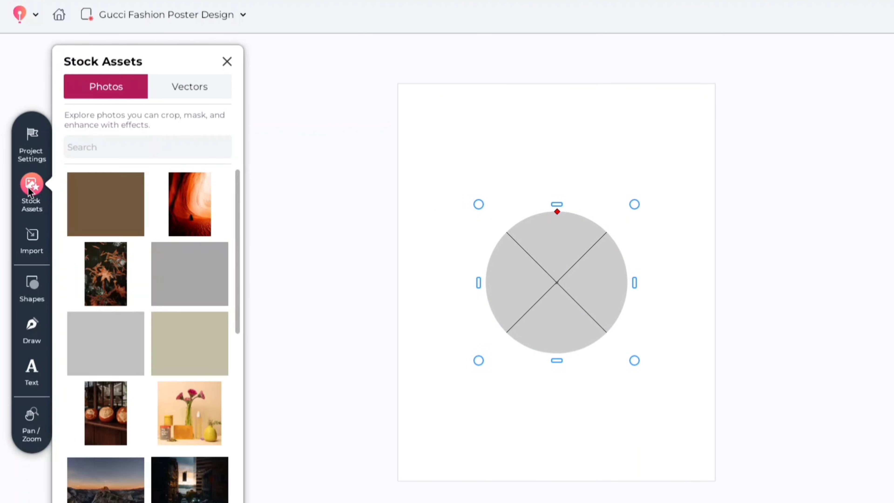
{"action": "left_click", "coordinate": [97, 147]}
{"action": "type", "text": "street in seoul"}
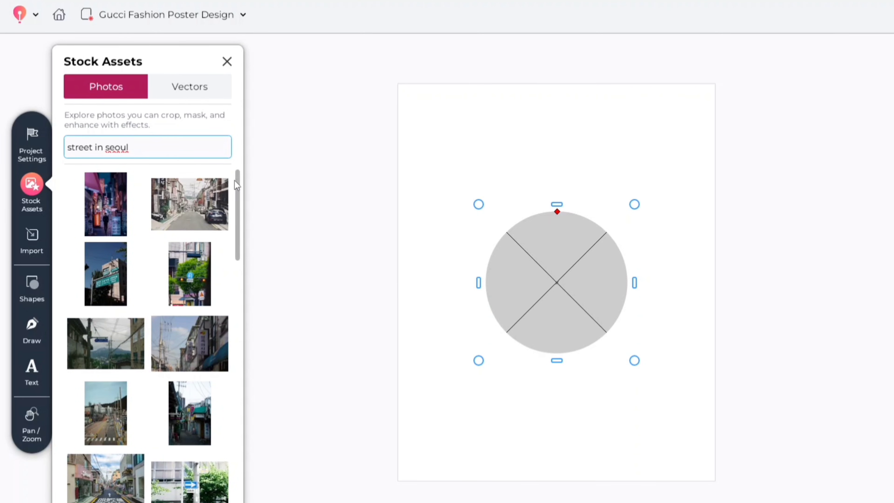
{"action": "scroll", "coordinate": [236, 185], "scroll_direction": "down", "scroll_amount": 10}
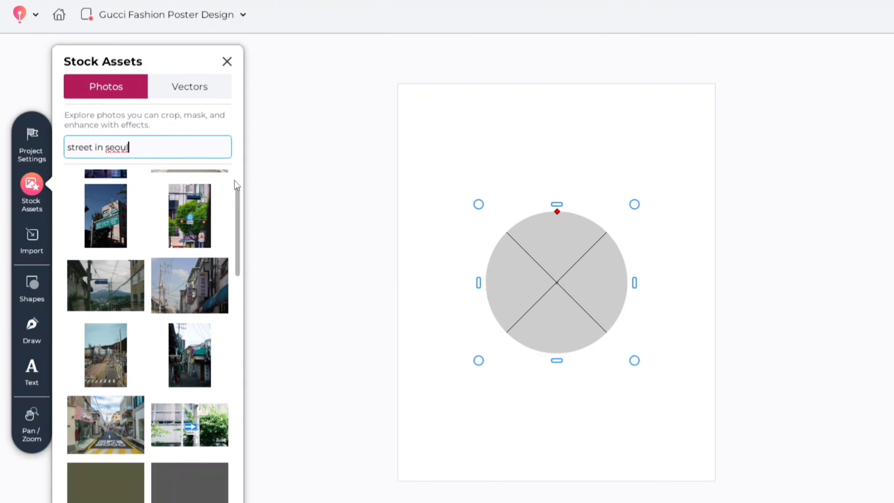
{"action": "scroll", "coordinate": [236, 186], "scroll_direction": "down", "scroll_amount": 10}
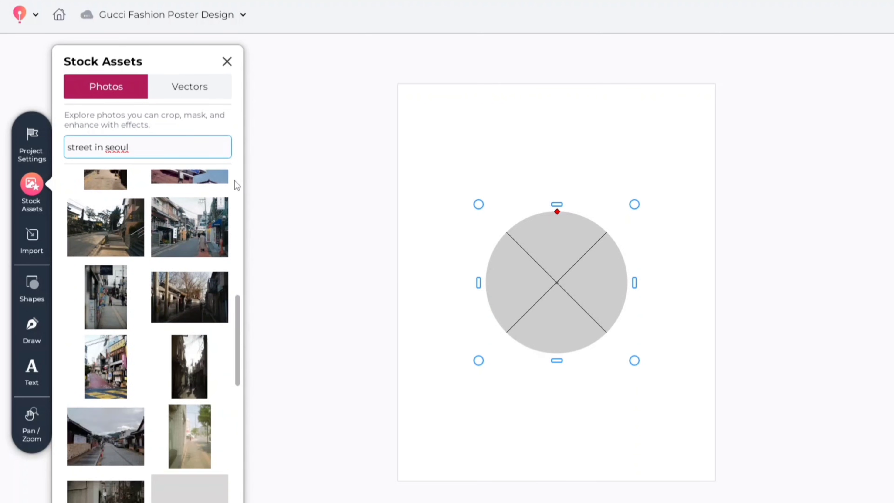
{"action": "scroll", "coordinate": [236, 186], "scroll_direction": "down", "scroll_amount": 10}
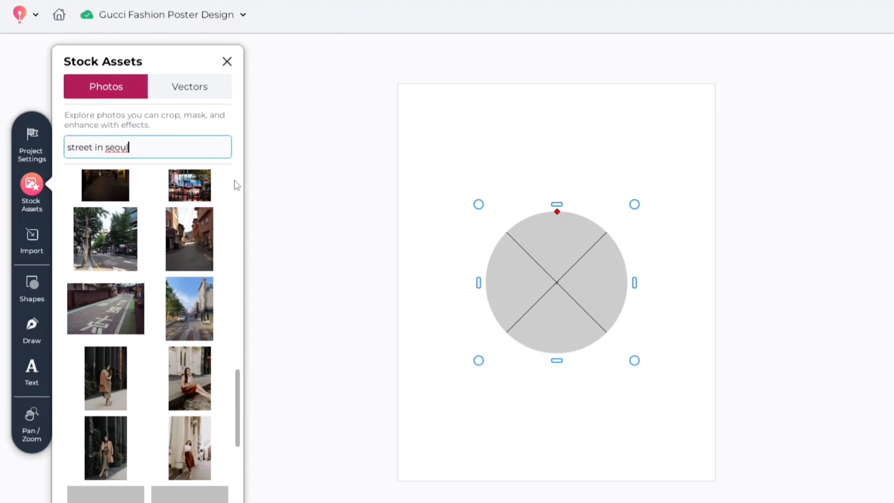
{"action": "scroll", "coordinate": [237, 185], "scroll_direction": "down", "scroll_amount": 8}
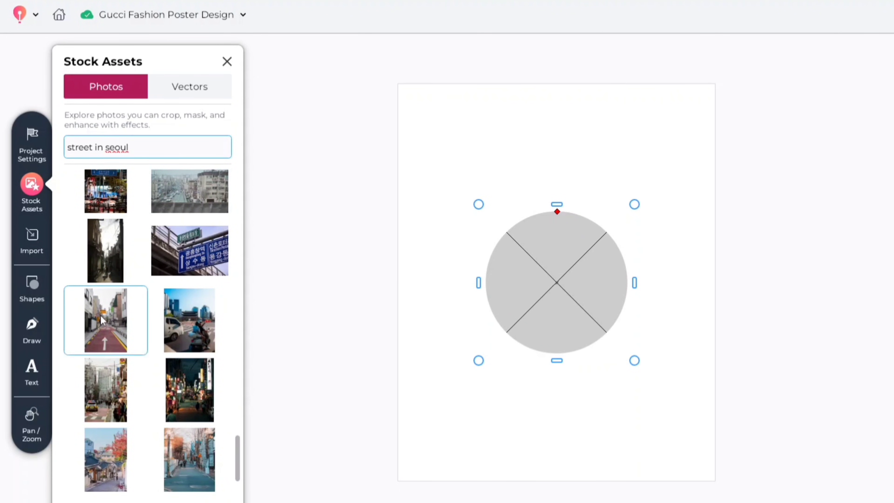
{"action": "left_click", "coordinate": [102, 319]}
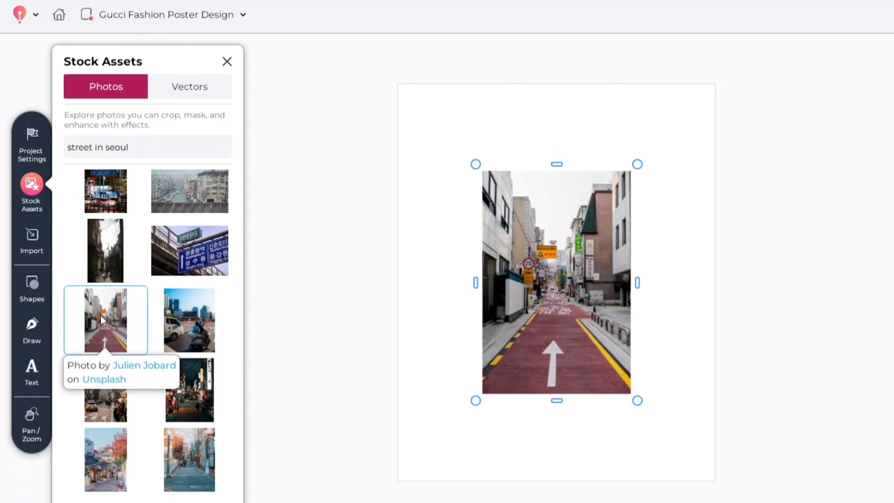
{"action": "left_click", "coordinate": [227, 63]}
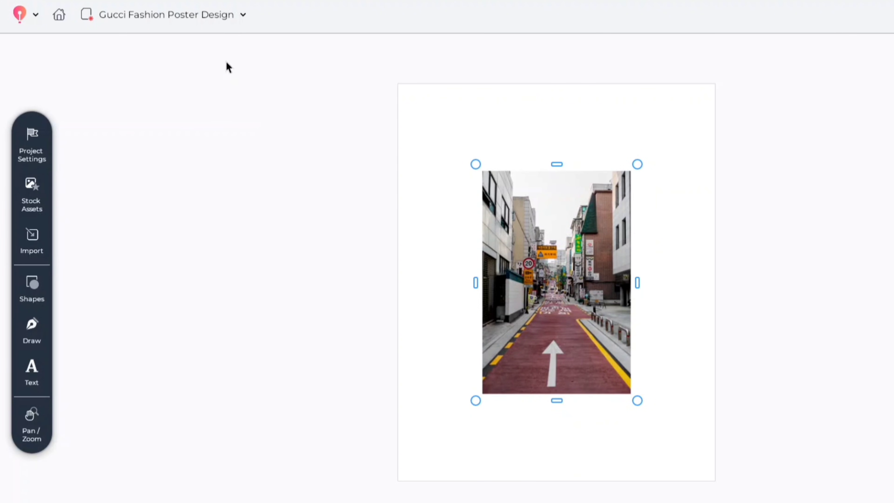
Step: Enlarge the street photo inside the circle frame to about 633 × 950 px and shift it slightly left within the mask
{"action": "double_click", "coordinate": [557, 279]}
{"action": "left_click_drag", "start_coordinate": [635, 361], "coordinate": [669, 421]}
{"action": "left_click_drag", "start_coordinate": [576, 384], "coordinate": [559, 367]}
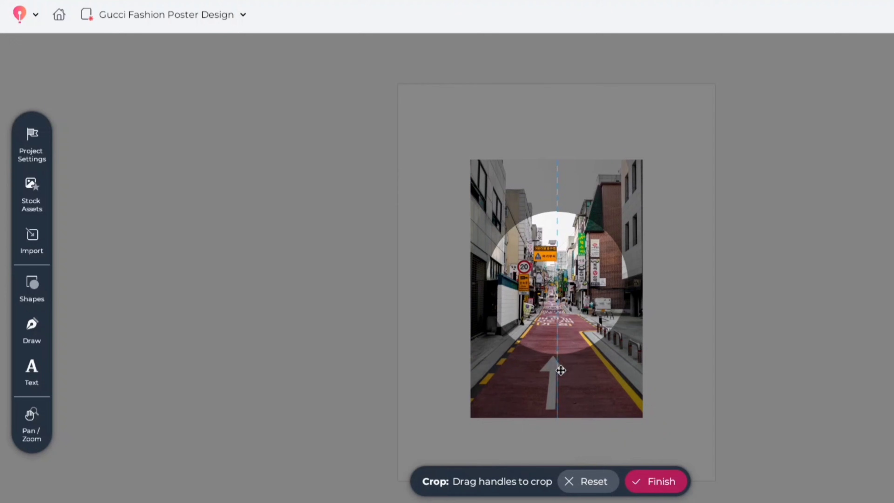
{"action": "left_click_drag", "start_coordinate": [648, 416], "coordinate": [666, 443]}
{"action": "left_click_drag", "start_coordinate": [604, 402], "coordinate": [582, 384]}
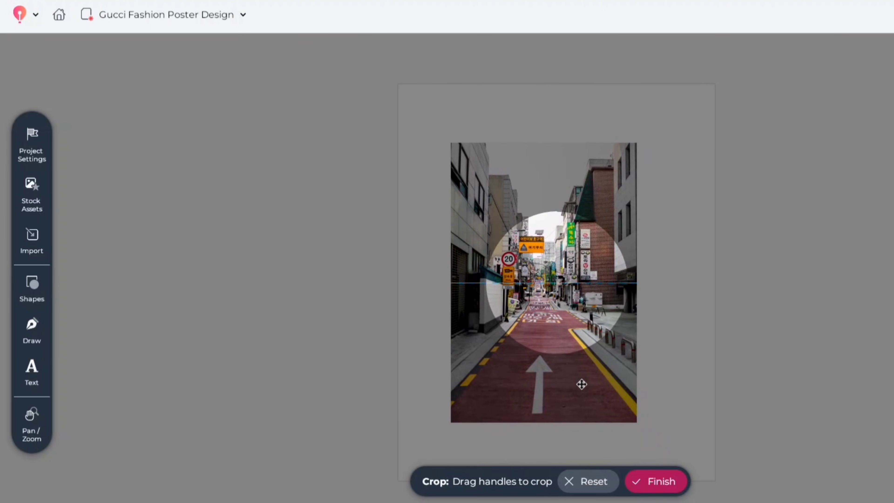
{"action": "left_click", "coordinate": [673, 480]}
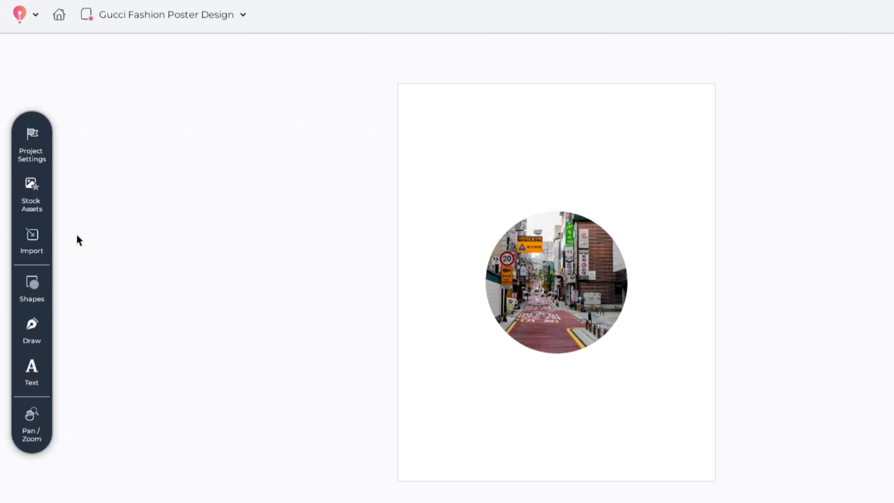
Step: Import Fashion Model.jpg from the Gucci Brand Assets folder on the Desktop and place it beside the page, to its left
{"action": "left_click", "coordinate": [31, 234]}
{"action": "left_click", "coordinate": [107, 297]}
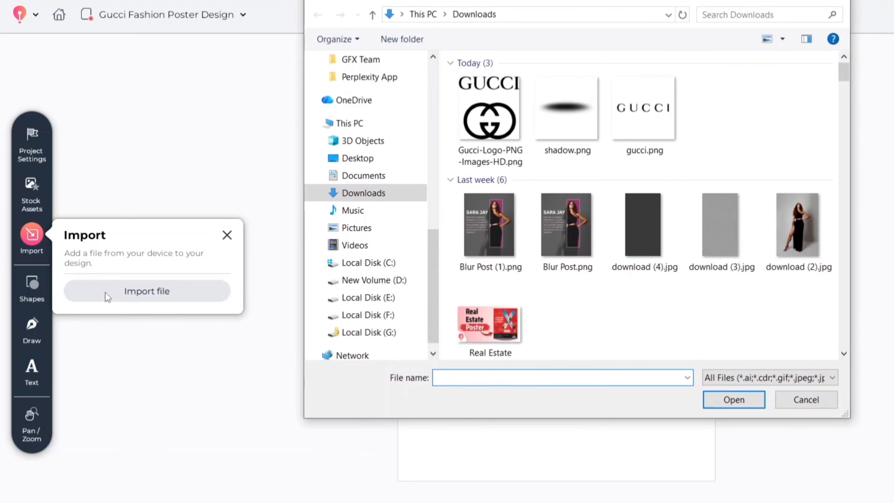
{"action": "left_click", "coordinate": [362, 157]}
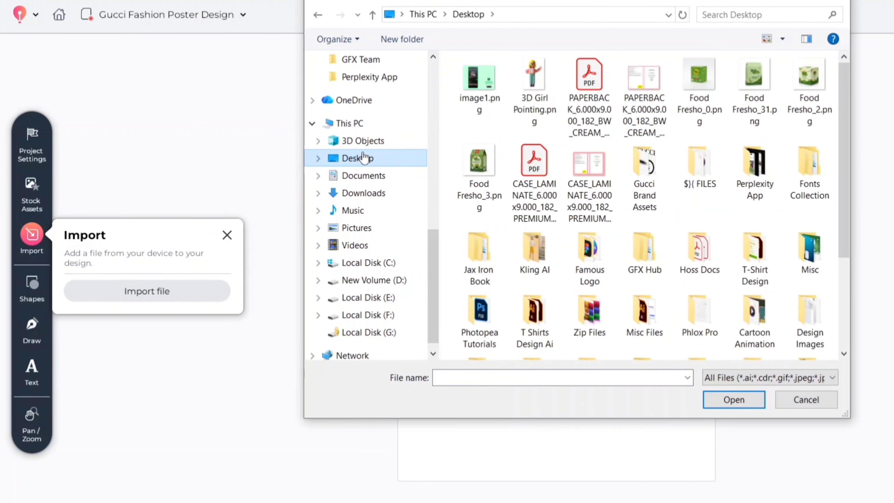
{"action": "double_click", "coordinate": [644, 165]}
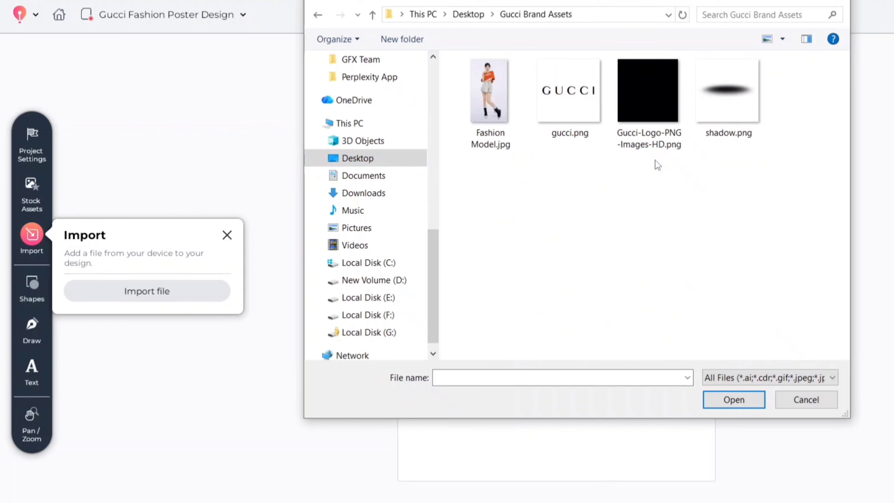
{"action": "left_click", "coordinate": [501, 102]}
{"action": "left_click", "coordinate": [724, 400]}
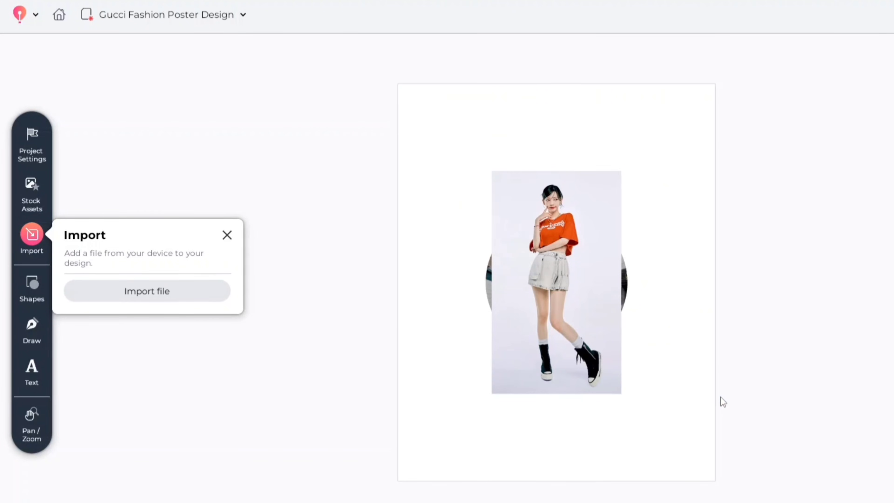
{"action": "left_click", "coordinate": [227, 235]}
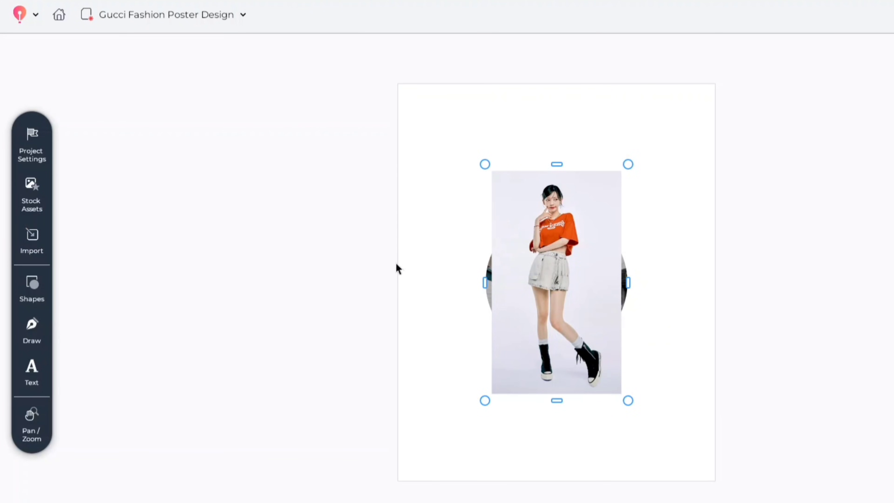
{"action": "left_click_drag", "start_coordinate": [556, 254], "coordinate": [227, 239]}
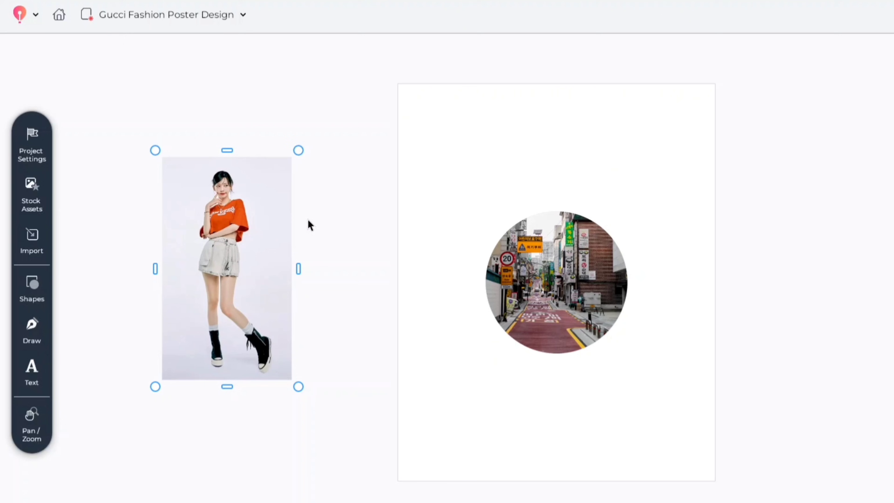
Step: Duplicate the model photo, move the copy over the page's upper-left corner and remove its background
{"action": "key", "text": "ctrl+d"}
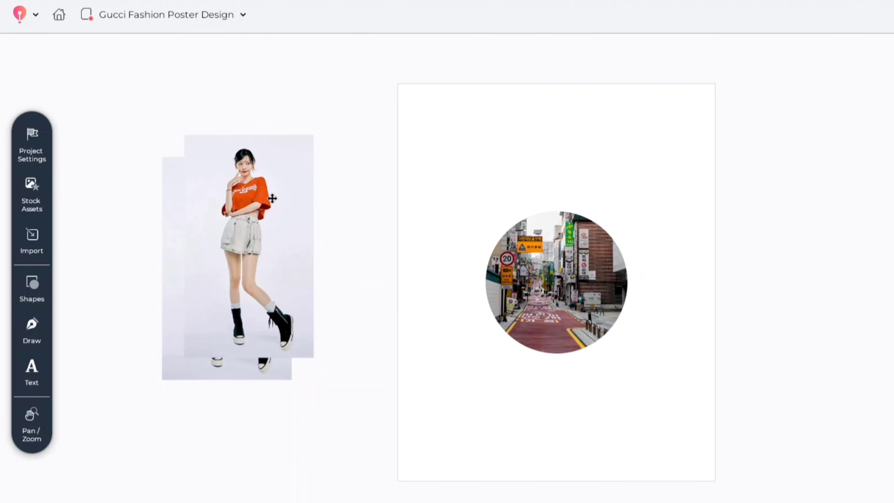
{"action": "left_click_drag", "start_coordinate": [256, 220], "coordinate": [414, 157]}
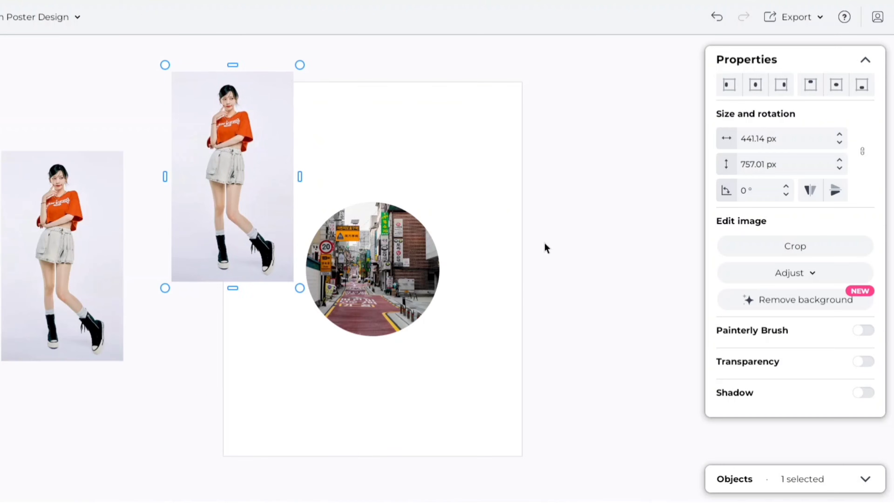
{"action": "left_click", "coordinate": [743, 299]}
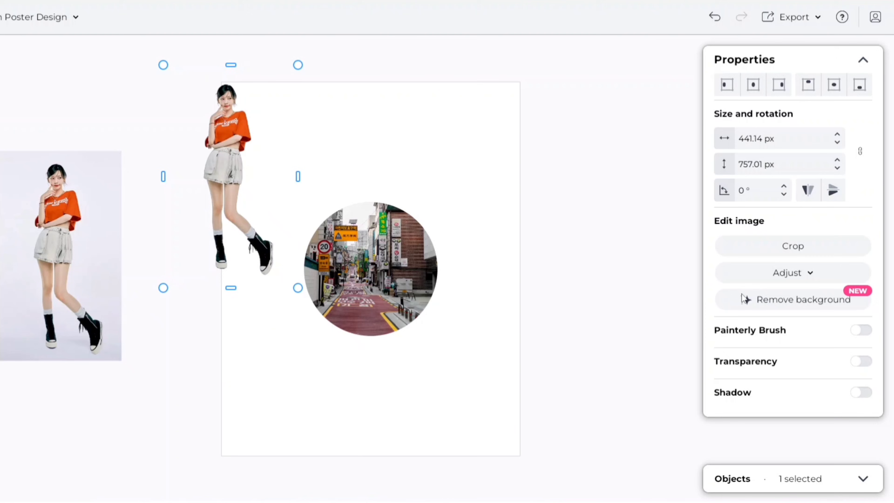
Step: Duplicate the cut-out model and place the copy inside the circle frame over the street photo
{"action": "key", "text": "ctrl+d"}
{"action": "left_click_drag", "start_coordinate": [222, 165], "coordinate": [360, 284]}
{"action": "key", "text": "w"}
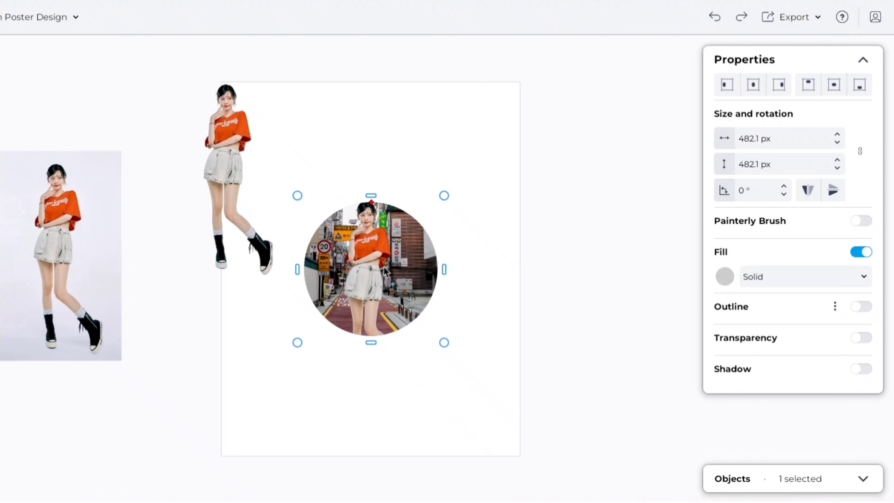
Step: Enlarge the model inside the circle frame to about 458 × 785 px and raise it so the head extends above the mask
{"action": "double_click", "coordinate": [385, 271]}
{"action": "left_click", "coordinate": [864, 478]}
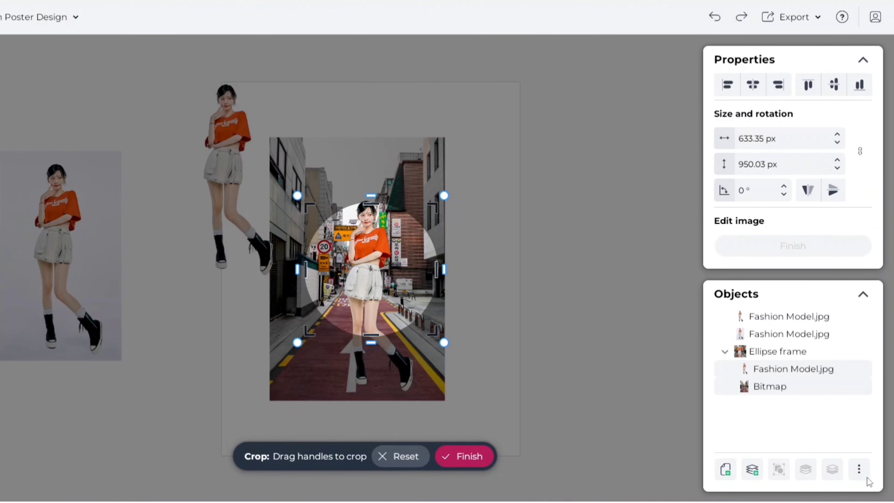
{"action": "left_click", "coordinate": [796, 369]}
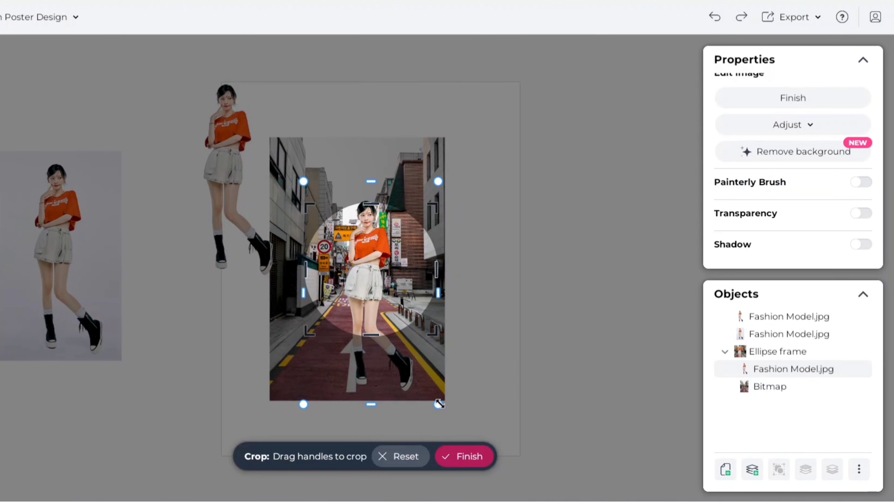
{"action": "left_click_drag", "start_coordinate": [465, 429], "coordinate": [444, 407]}
{"action": "left_click_drag", "start_coordinate": [376, 309], "coordinate": [382, 301]}
{"action": "left_click", "coordinate": [566, 334]}
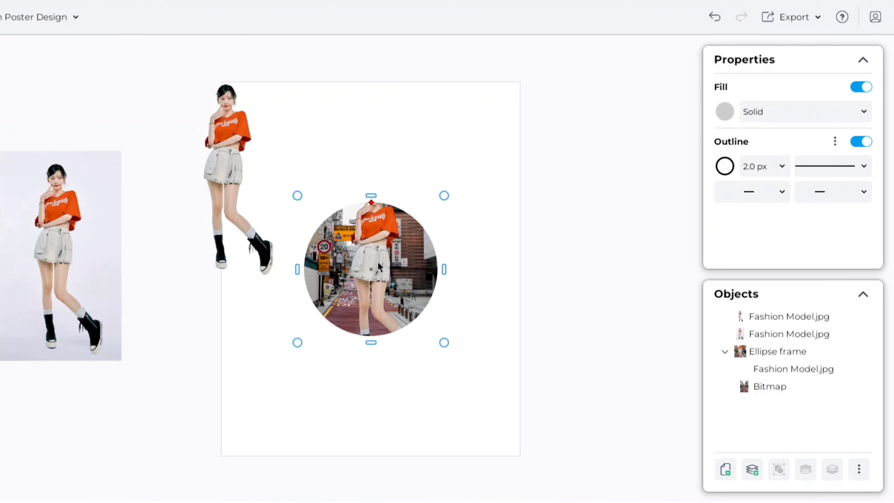
Step: Set the width of the model inside the circle frame to 460 px and finish editing the frame
{"action": "double_click", "coordinate": [369, 268]}
{"action": "left_click", "coordinate": [783, 373]}
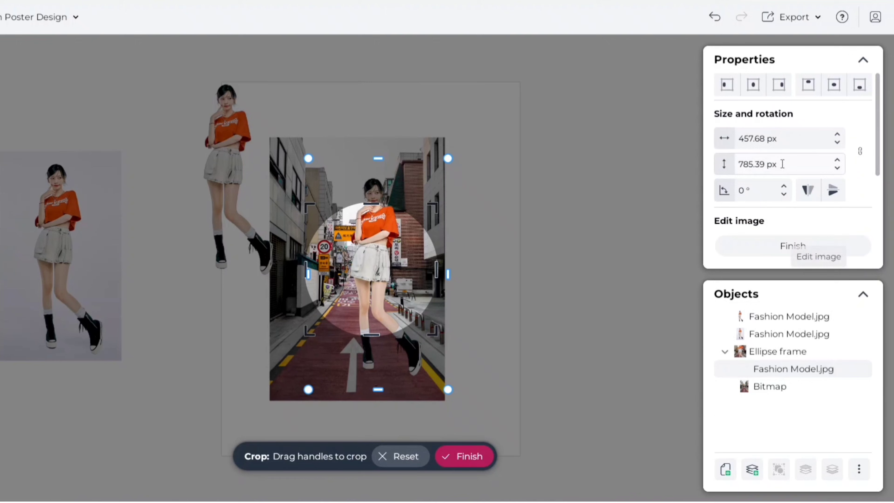
{"action": "left_click", "coordinate": [736, 143]}
{"action": "key", "text": "Return"}
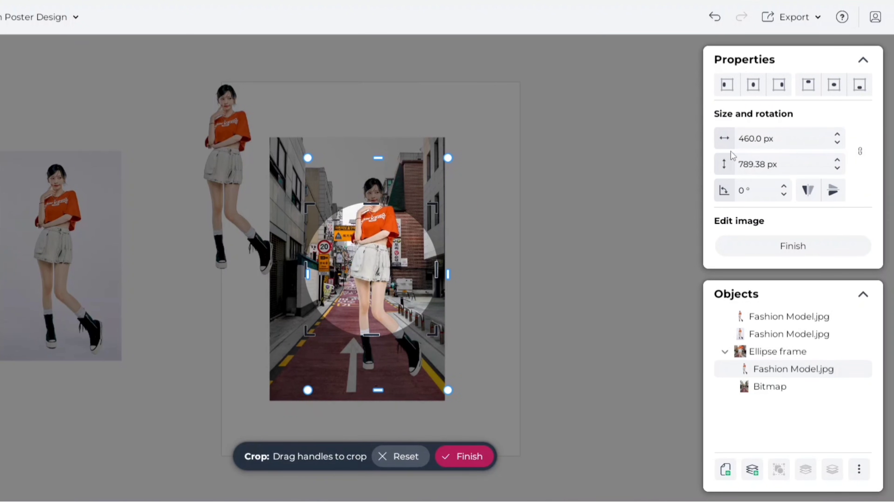
{"action": "left_click", "coordinate": [633, 173]}
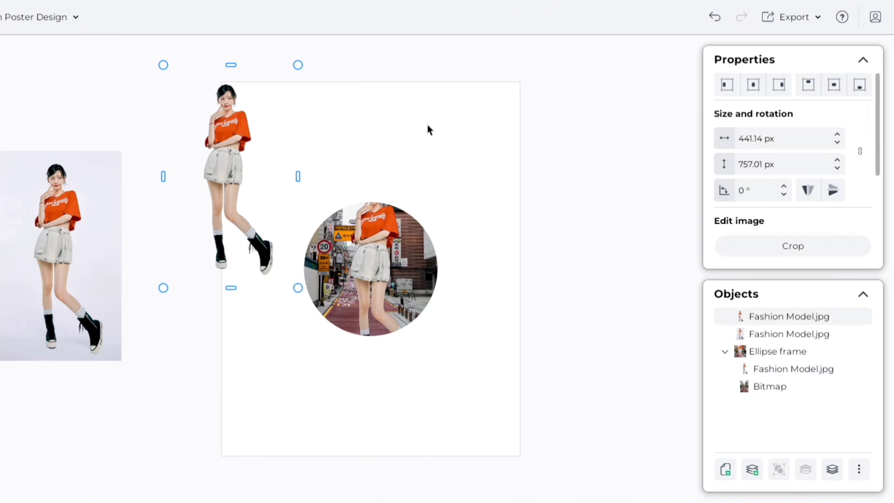
Step: Duplicate the cut-out model at the page's upper-left corner, set the copy's width to 460 px and place it exactly over the framed model
{"action": "key", "text": "ctrl+d"}
{"action": "left_click_drag", "start_coordinate": [289, 143], "coordinate": [491, 173]}
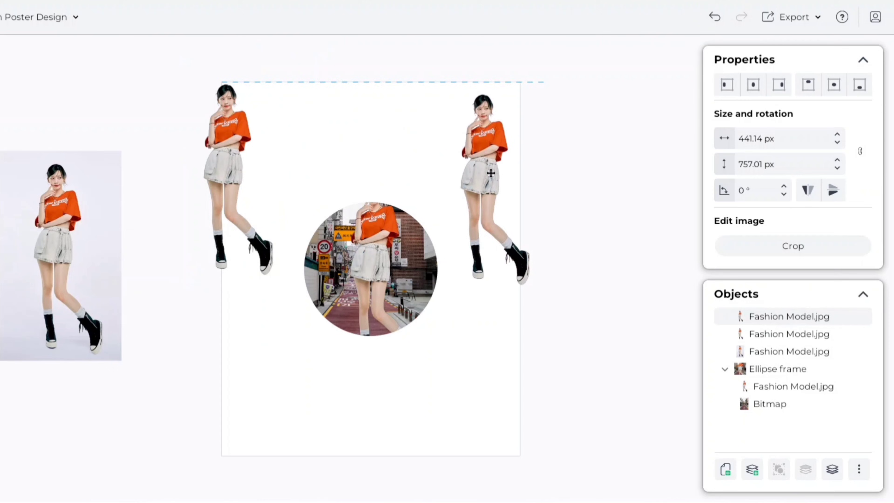
{"action": "left_click", "coordinate": [783, 141]}
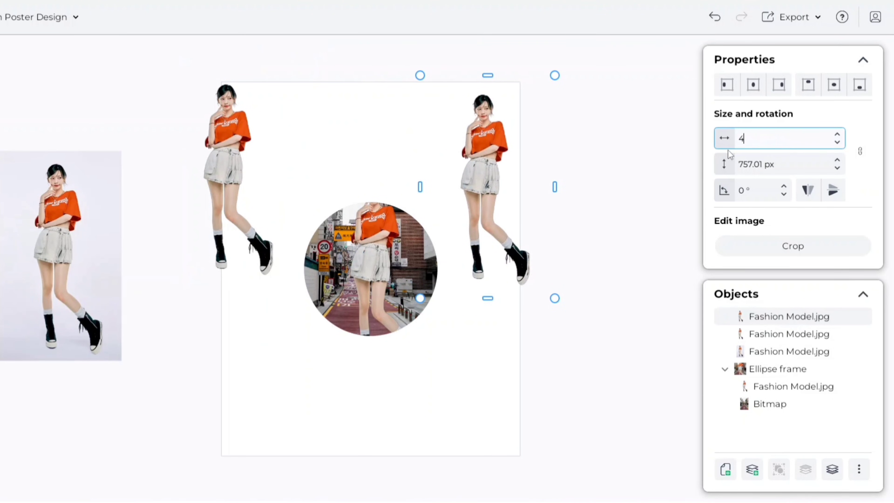
{"action": "key", "text": "Return"}
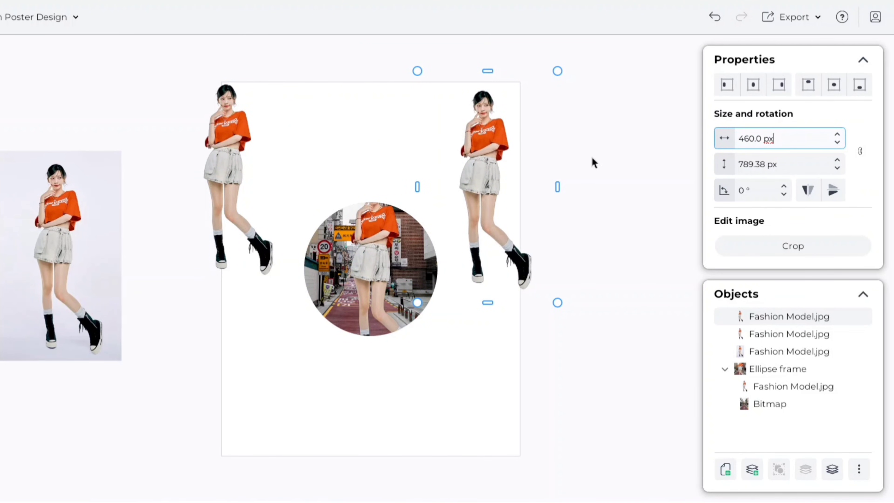
{"action": "left_click_drag", "start_coordinate": [506, 152], "coordinate": [390, 235]}
Step: Put a duplicate of the overlaid model to the right of the page and crop the overlaid one from below to about 377 px tall
{"action": "key", "text": "ctrl+d"}
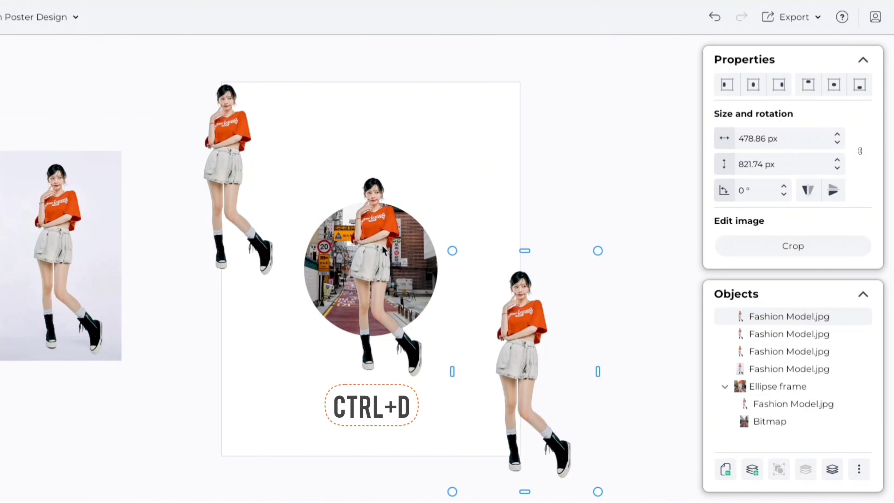
{"action": "left_click_drag", "start_coordinate": [526, 354], "coordinate": [594, 177]}
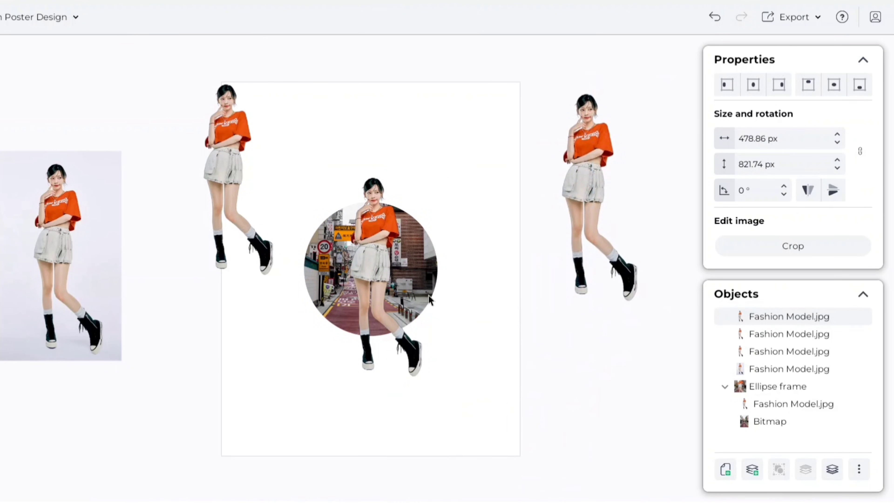
{"action": "left_click", "coordinate": [383, 253]}
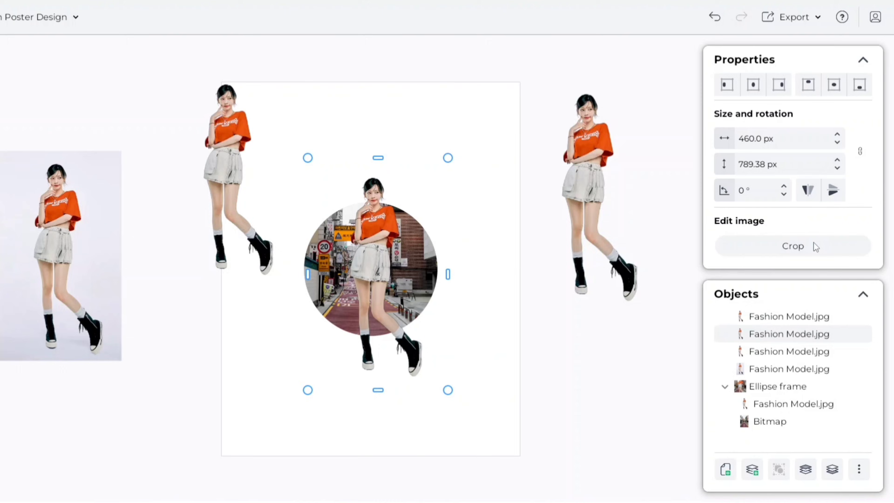
{"action": "left_click", "coordinate": [814, 246]}
{"action": "left_click_drag", "start_coordinate": [378, 381], "coordinate": [387, 270]}
{"action": "double_click", "coordinate": [388, 261]}
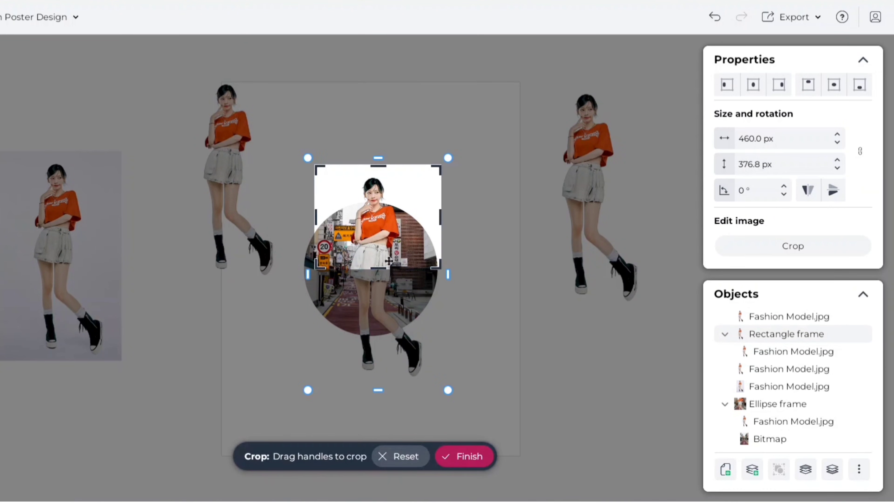
{"action": "left_click", "coordinate": [479, 465]}
Step: Move the spare model copy onto the circle, set its width to 460 px and align it exactly with the model there
{"action": "left_click", "coordinate": [602, 159]}
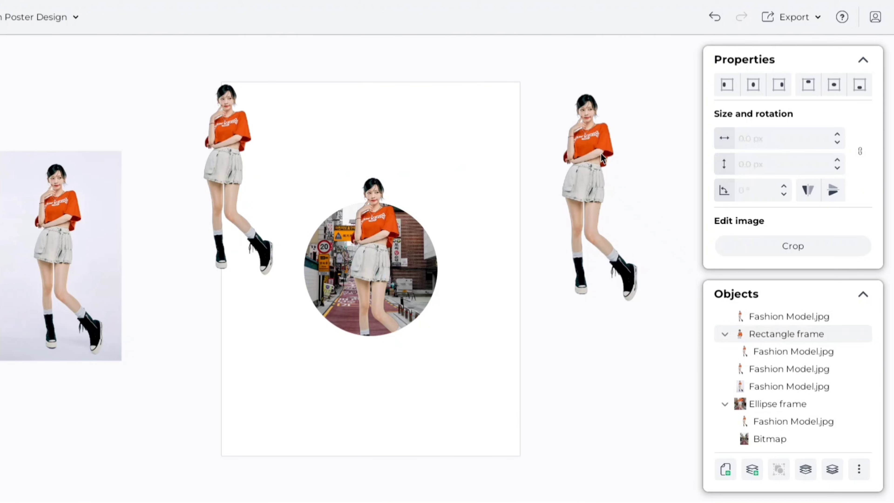
{"action": "left_click_drag", "start_coordinate": [602, 159], "coordinate": [383, 238]}
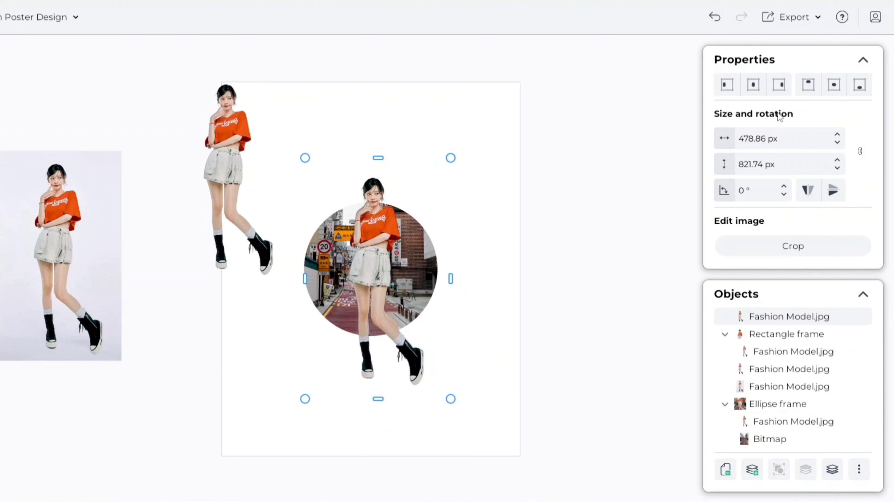
{"action": "left_click", "coordinate": [749, 138]}
{"action": "type", "text": "460"}
{"action": "key", "text": "Return"}
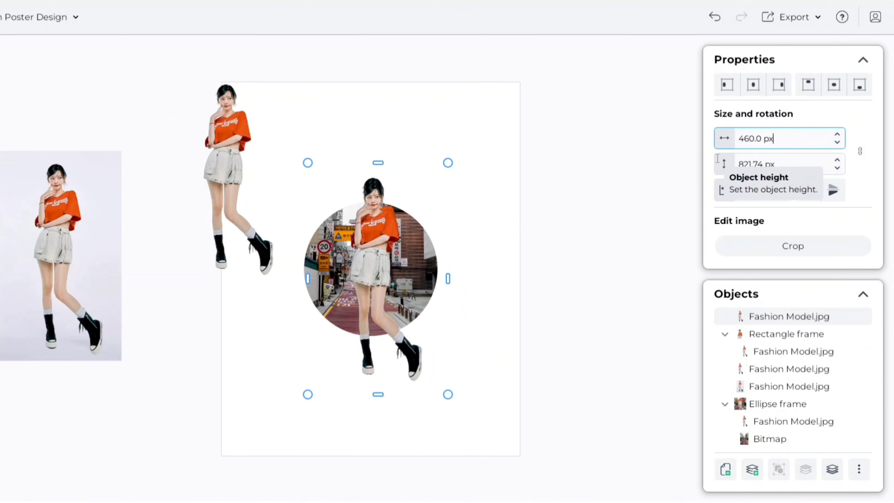
{"action": "left_click", "coordinate": [479, 256]}
{"action": "left_click_drag", "start_coordinate": [376, 265], "coordinate": [379, 261]}
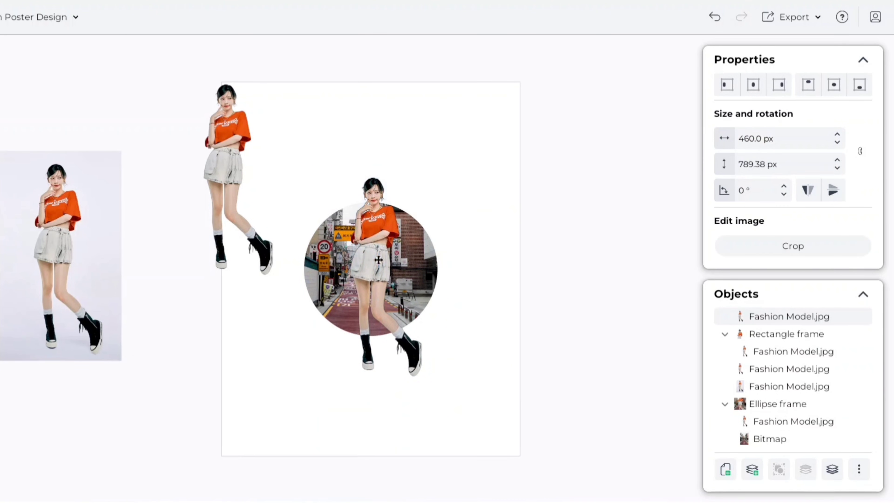
Step: Crop the new overlaid copy from above and from its left side so only the raised leg's lower part and shoe extend past the circle
{"action": "left_click", "coordinate": [798, 244]}
{"action": "left_click_drag", "start_coordinate": [387, 218], "coordinate": [391, 299]}
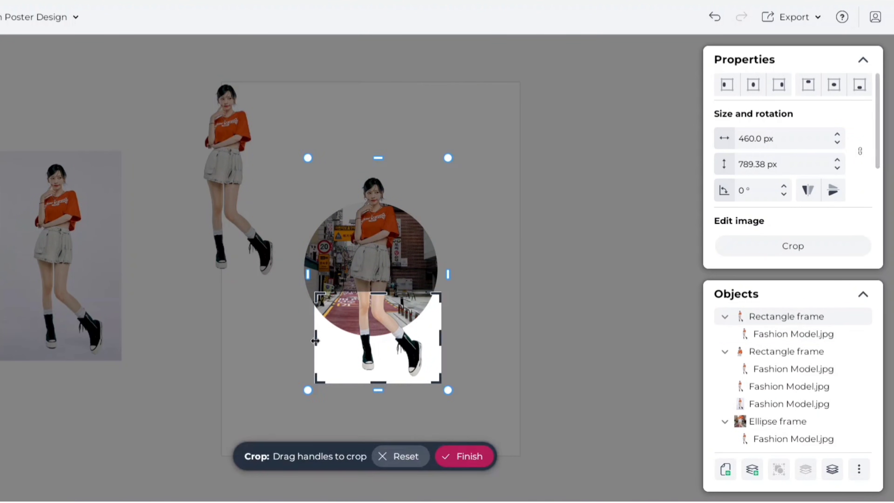
{"action": "left_click_drag", "start_coordinate": [314, 340], "coordinate": [376, 346]}
{"action": "left_click", "coordinate": [500, 244]}
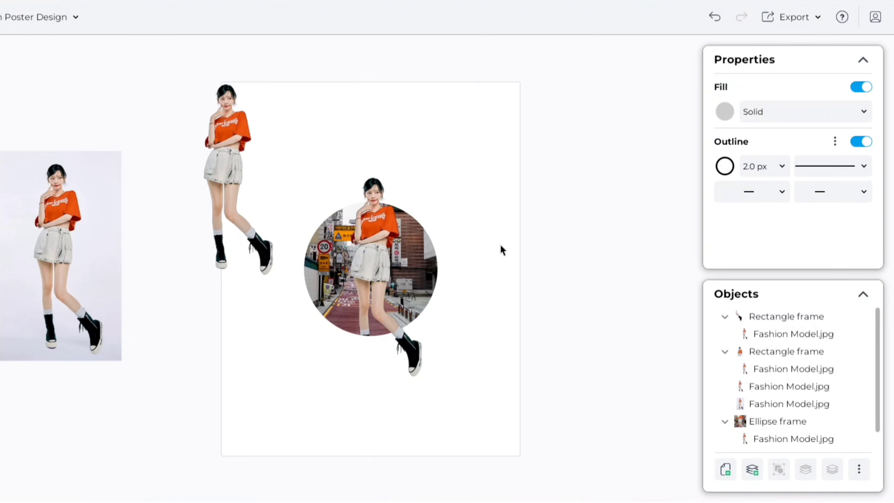
Step: Delete the leftover cut-out at the page's upper-left corner and the original model photo beside the page
{"action": "left_click", "coordinate": [231, 136]}
{"action": "key", "text": "Delete"}
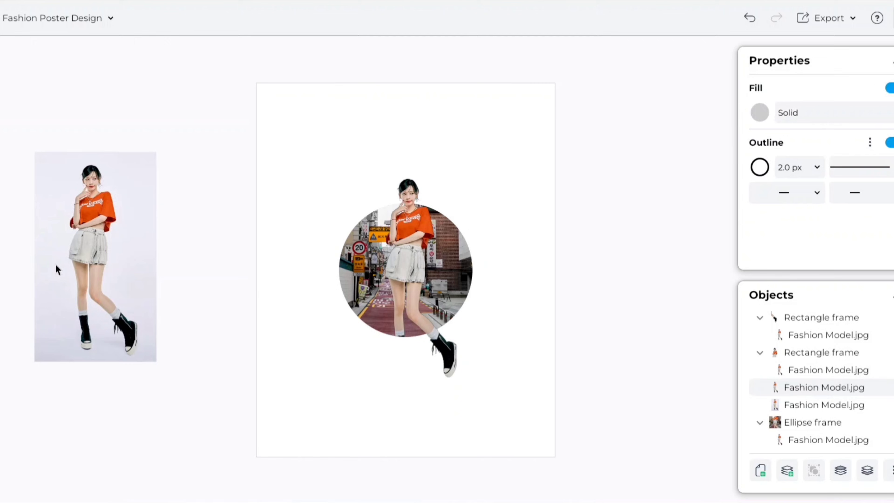
{"action": "left_click", "coordinate": [57, 270]}
{"action": "key", "text": "Delete"}
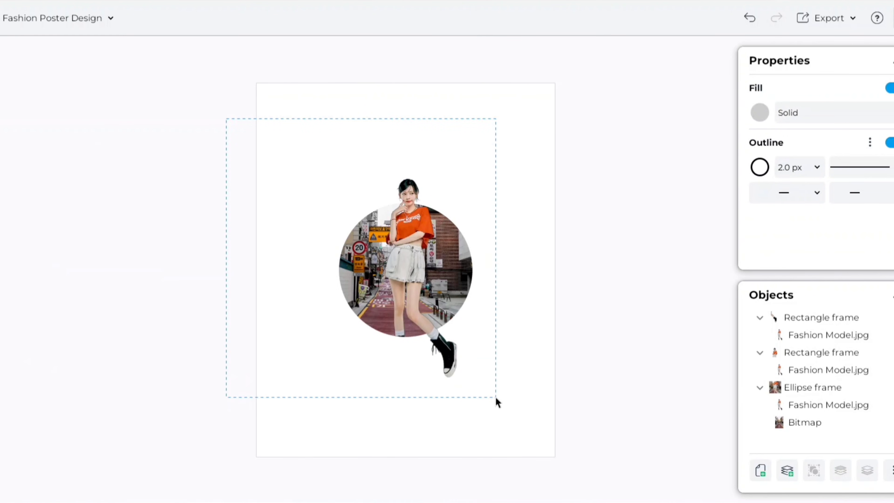
Step: Group the circle frame with the two cropped model pieces
{"action": "right_click", "coordinate": [467, 304]}
{"action": "left_click", "coordinate": [502, 331]}
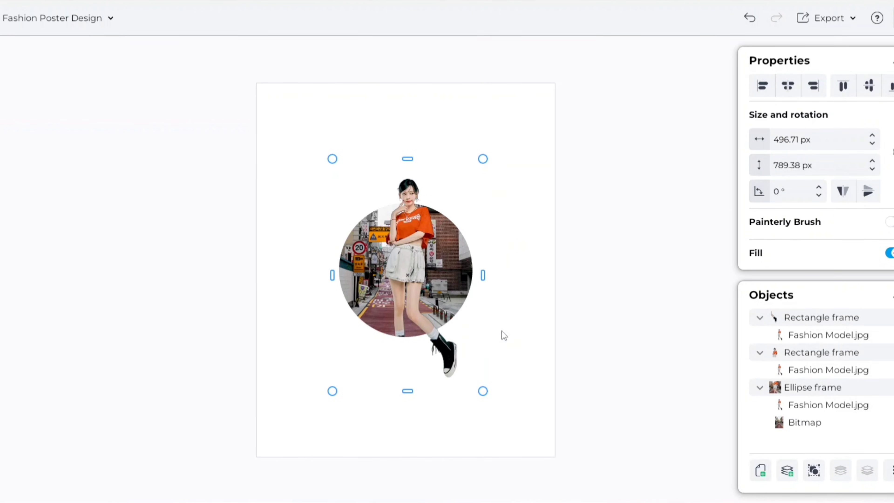
{"action": "left_click", "coordinate": [639, 270]}
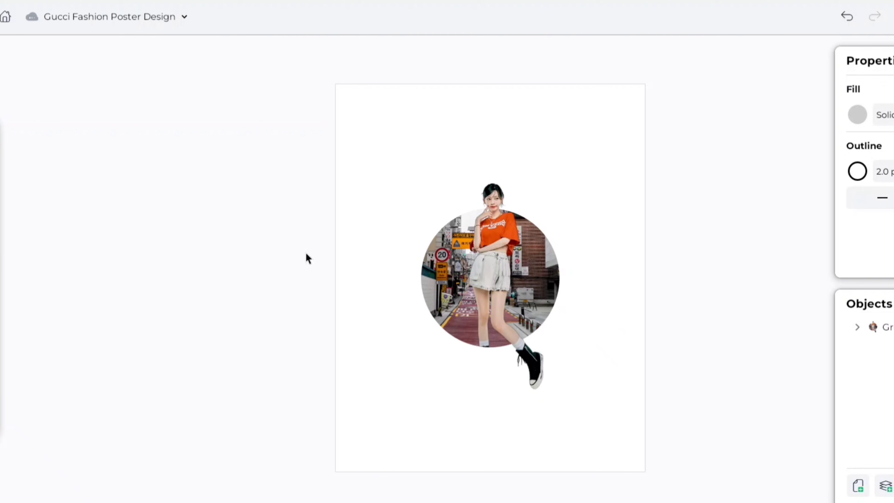
Step: Add a rectangle from the common shapes to the page and turn off its outline
{"action": "left_click", "coordinate": [33, 287]}
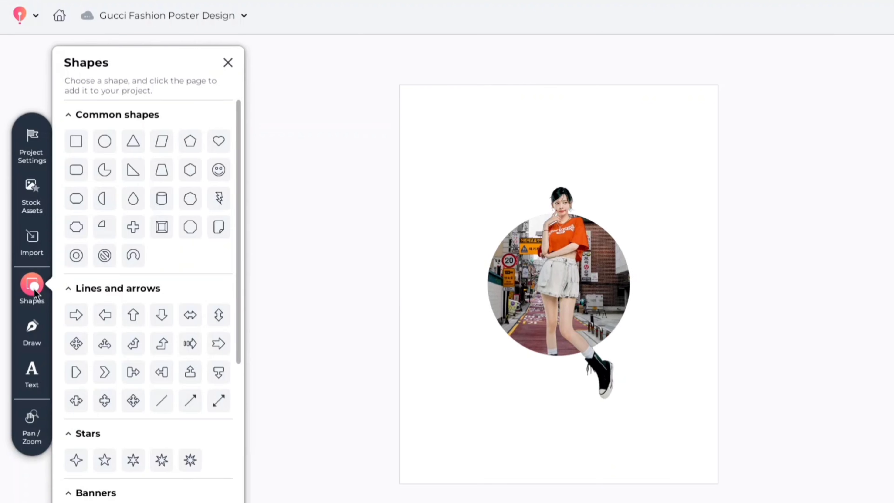
{"action": "left_click", "coordinate": [78, 140]}
{"action": "left_click", "coordinate": [227, 64]}
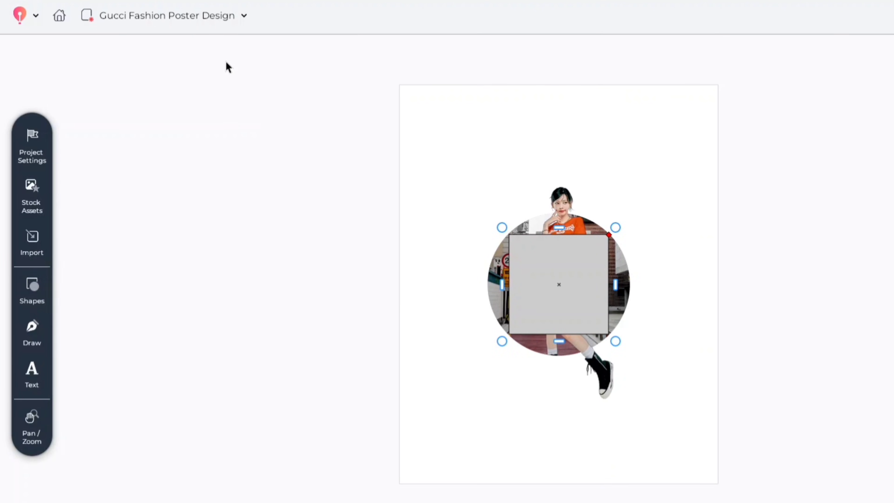
{"action": "scroll", "coordinate": [881, 176], "scroll_direction": "down", "scroll_amount": 3}
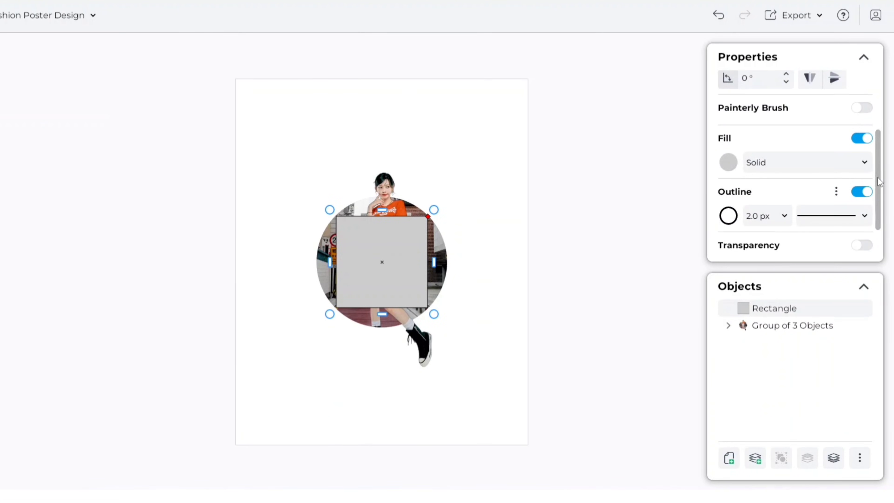
{"action": "left_click", "coordinate": [866, 194]}
Step: Stretch the rectangle to cover the whole page and place it behind the model group
{"action": "left_click_drag", "start_coordinate": [383, 251], "coordinate": [280, 122]}
{"action": "left_click_drag", "start_coordinate": [329, 171], "coordinate": [529, 375]}
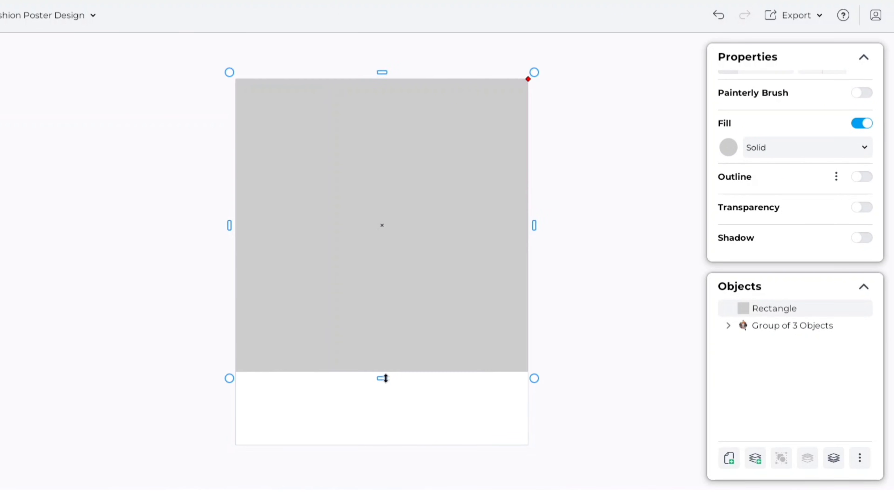
{"action": "left_click_drag", "start_coordinate": [385, 378], "coordinate": [382, 451]}
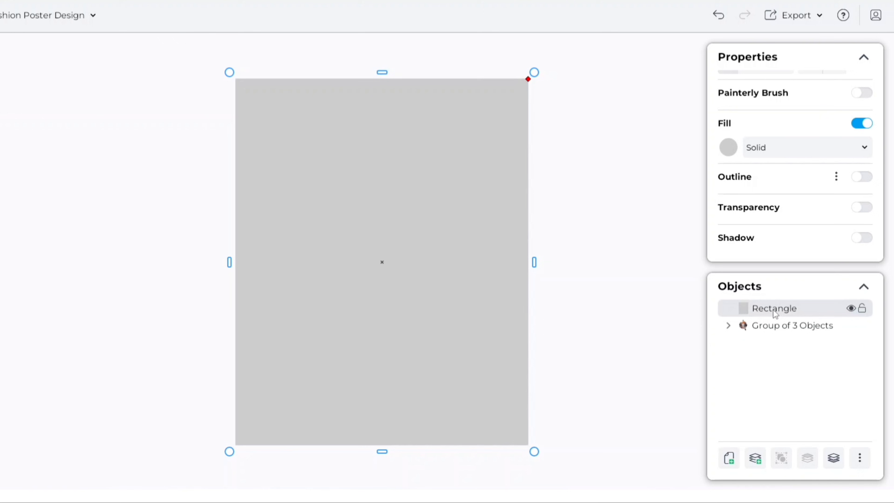
{"action": "left_click_drag", "start_coordinate": [776, 313], "coordinate": [774, 339]}
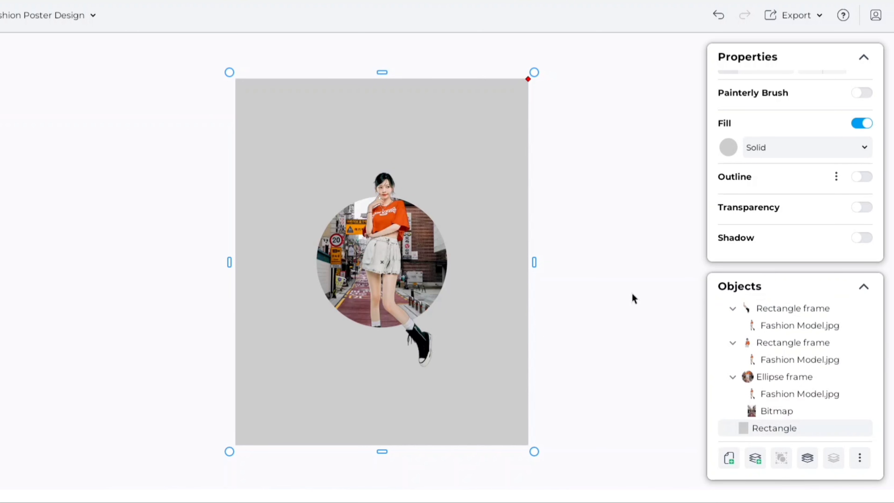
Step: Fill the background rectangle with a radial gradient and set its outer color stop to a peach hex color, keeping the white center
{"action": "left_click", "coordinate": [863, 141]}
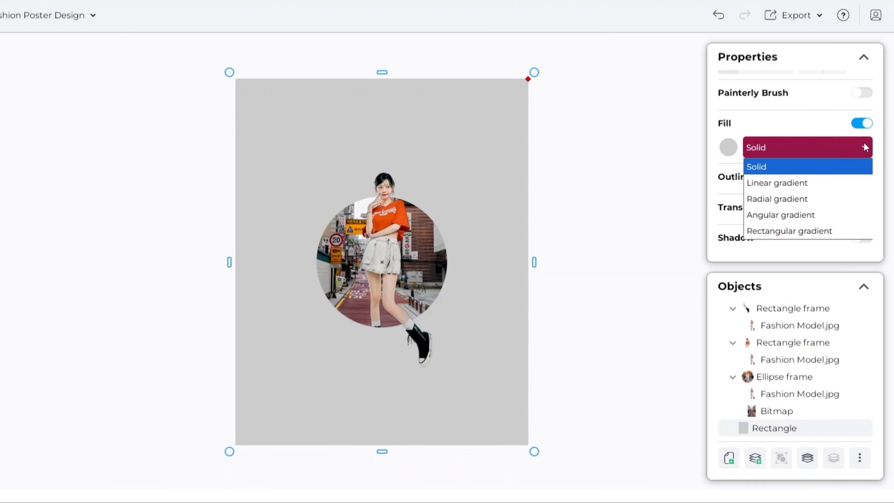
{"action": "left_click", "coordinate": [840, 199]}
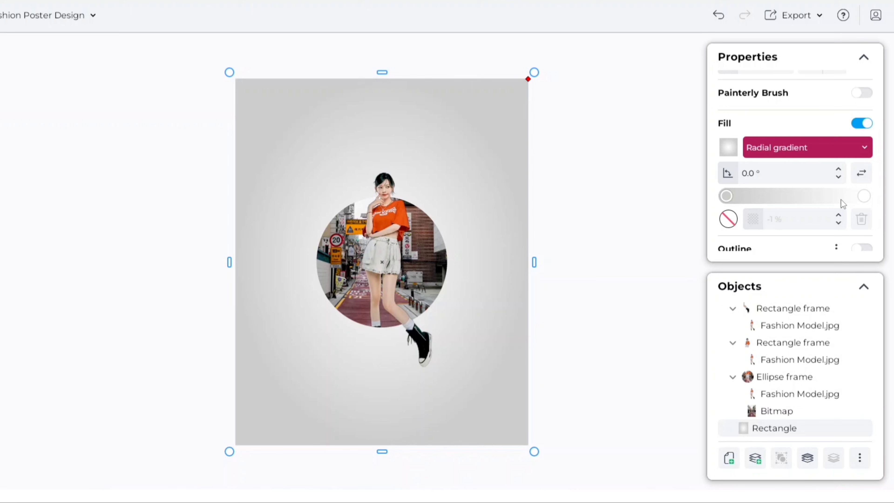
{"action": "left_click", "coordinate": [726, 196]}
{"action": "left_click", "coordinate": [734, 215]}
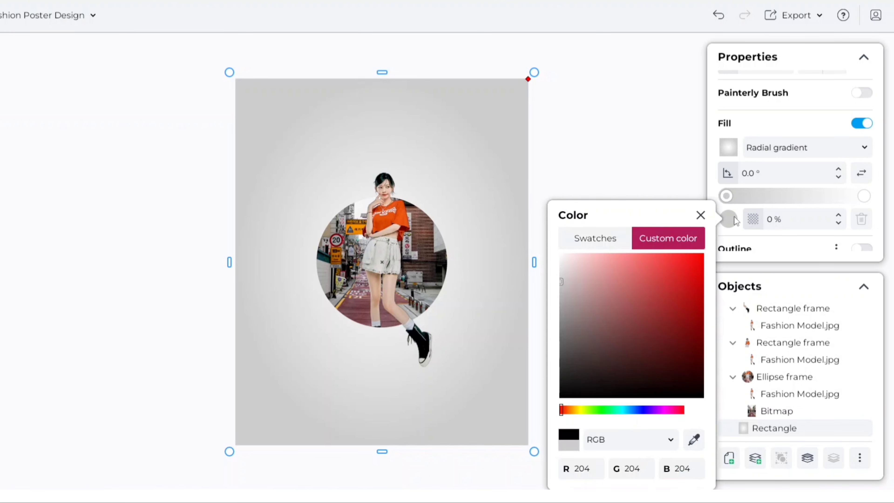
{"action": "left_click", "coordinate": [652, 436]}
{"action": "left_click", "coordinate": [638, 473]}
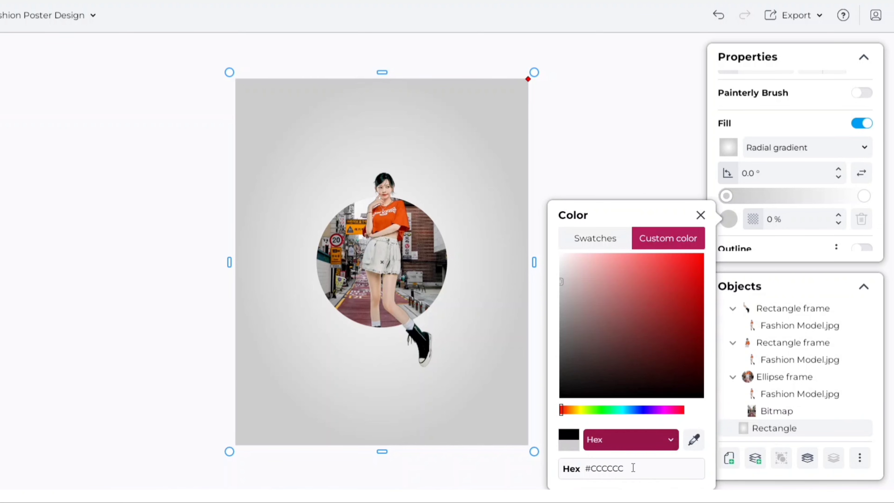
{"action": "left_click", "coordinate": [633, 467]}
{"action": "type", "text": "FFAF8A"}
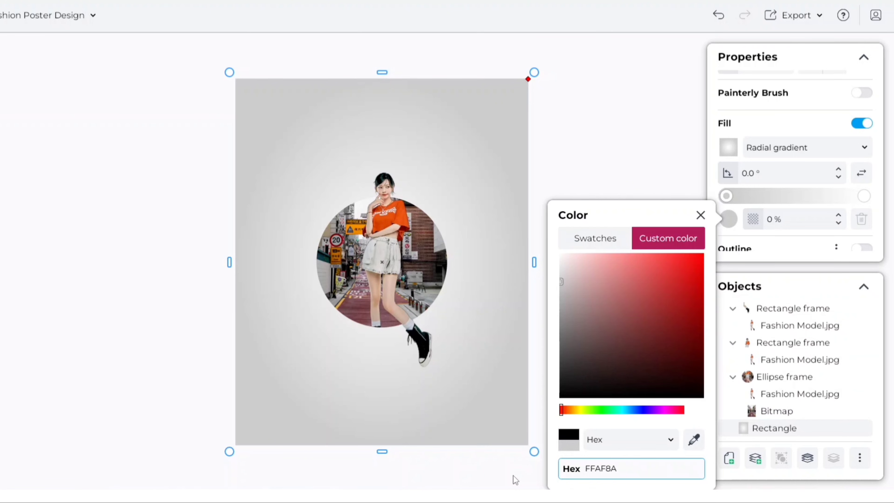
{"action": "key", "text": "Return"}
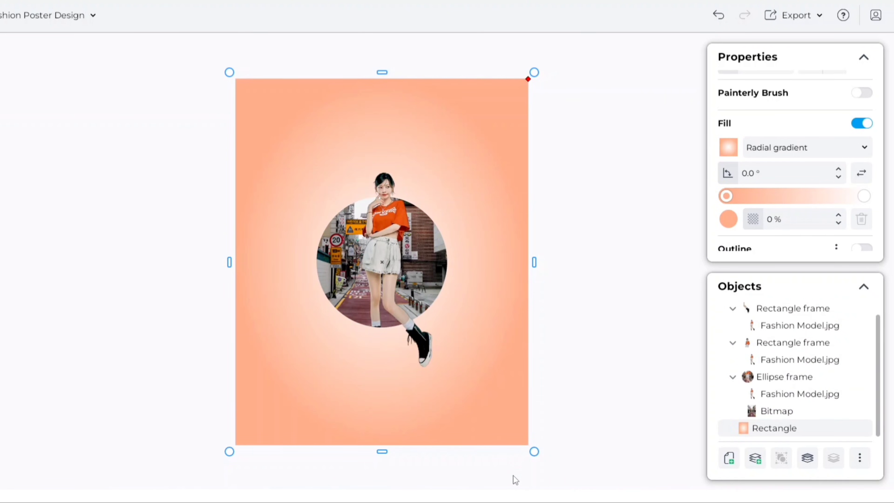
{"action": "left_click", "coordinate": [597, 373]}
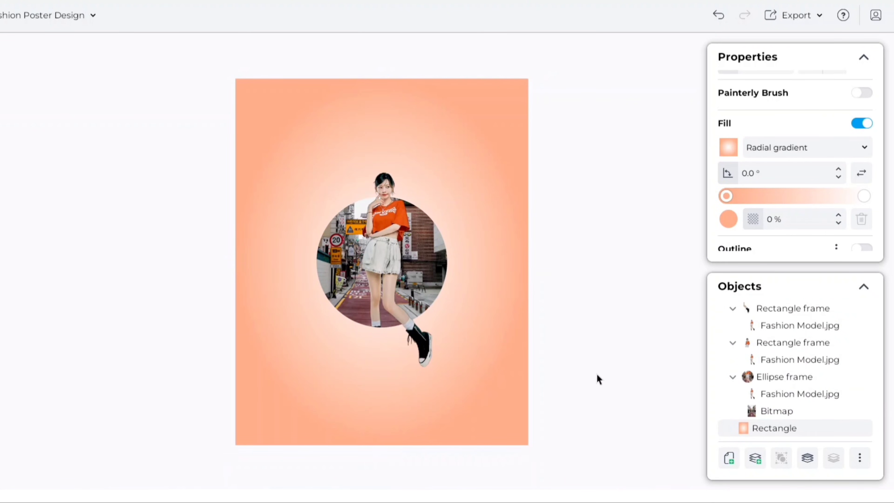
Step: Duplicate the gradient background rectangle and align the copy exactly with the page
{"action": "left_click", "coordinate": [481, 142]}
{"action": "key", "text": "ctrl+d"}
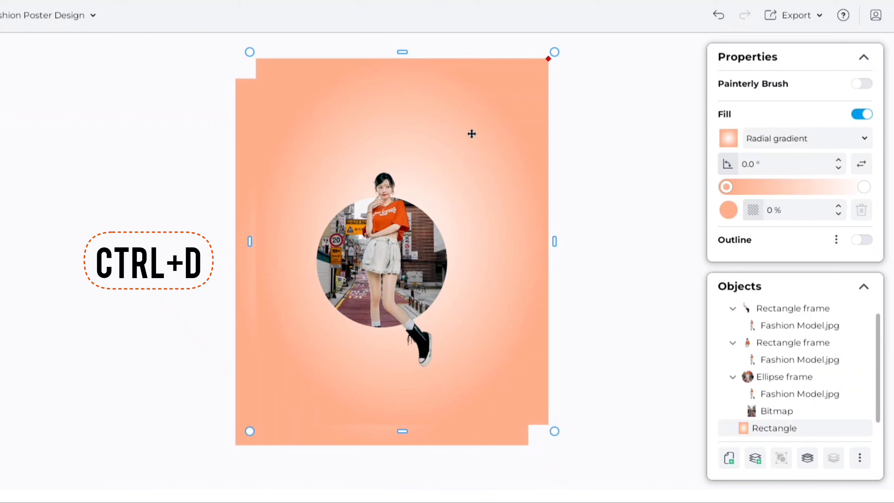
{"action": "left_click_drag", "start_coordinate": [483, 114], "coordinate": [463, 135]}
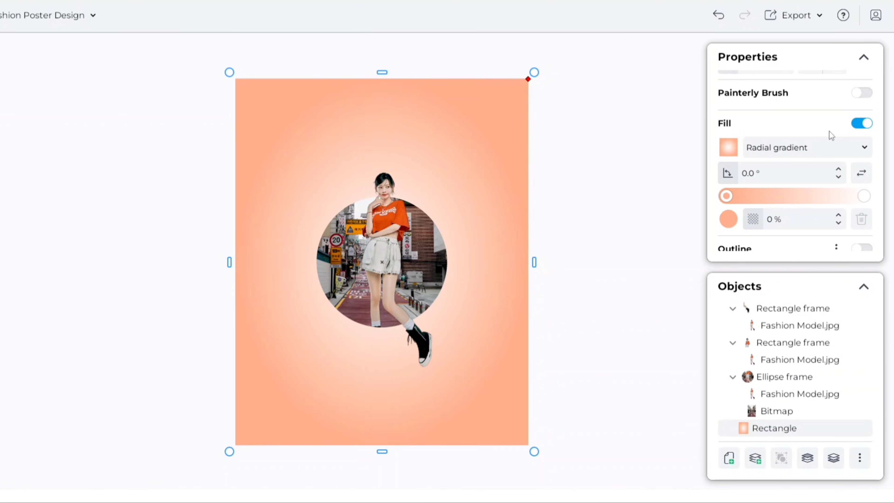
Step: Turn off the duplicated background rectangle's fill and convert it to a page-sized mask frame
{"action": "right_click", "coordinate": [487, 175]}
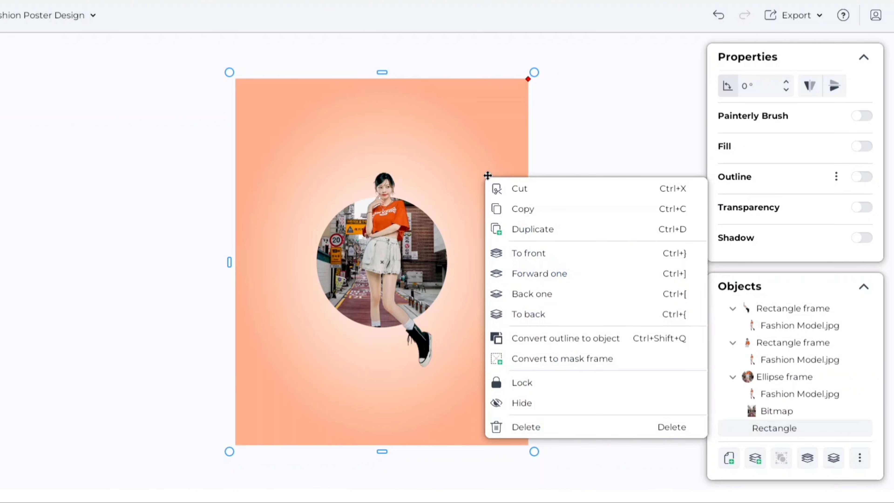
{"action": "left_click", "coordinate": [545, 358]}
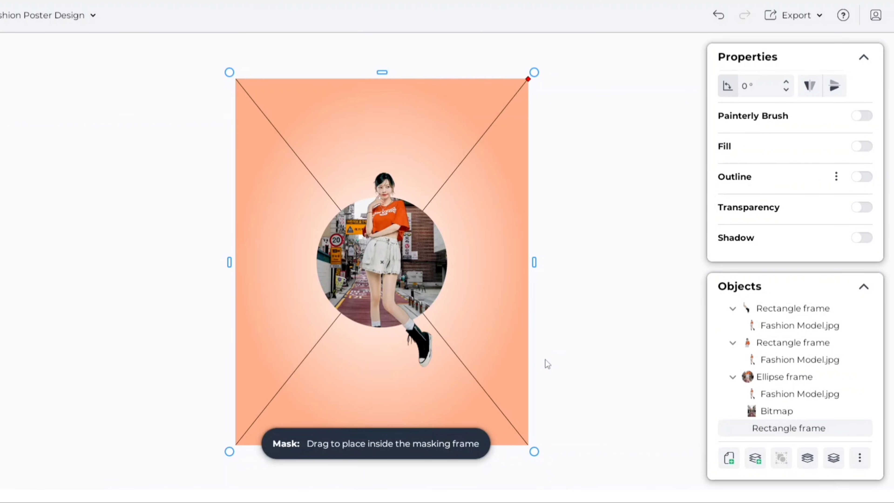
{"action": "left_click", "coordinate": [554, 326]}
Step: Add the letter G in a text box above the model, centre it and set its font to Romana BT
{"action": "left_click", "coordinate": [31, 365]}
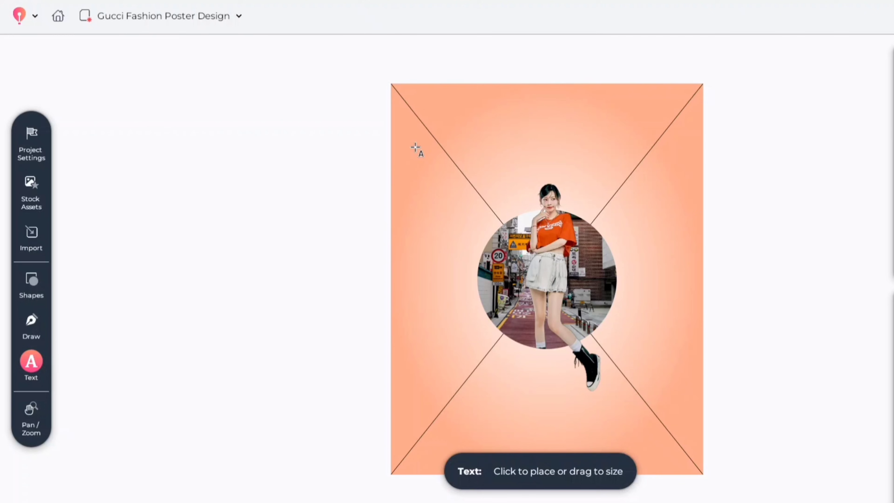
{"action": "left_click_drag", "start_coordinate": [561, 174], "coordinate": [561, 158]}
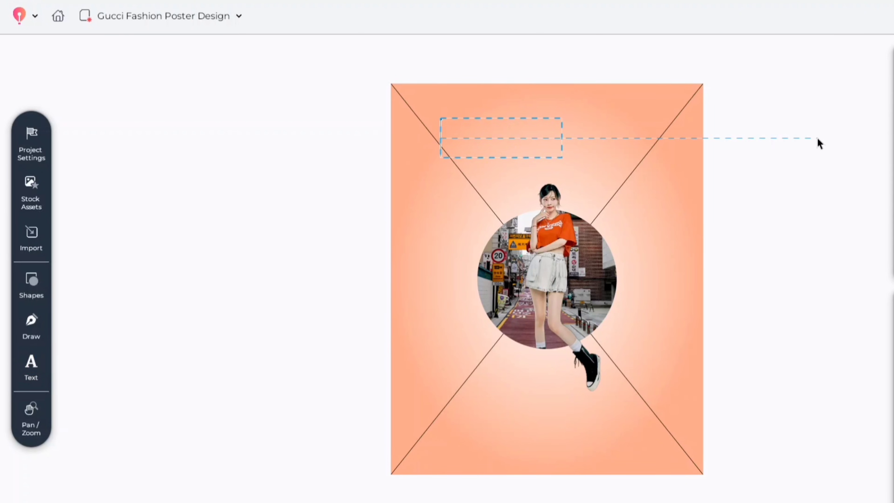
{"action": "left_click", "coordinate": [483, 131]}
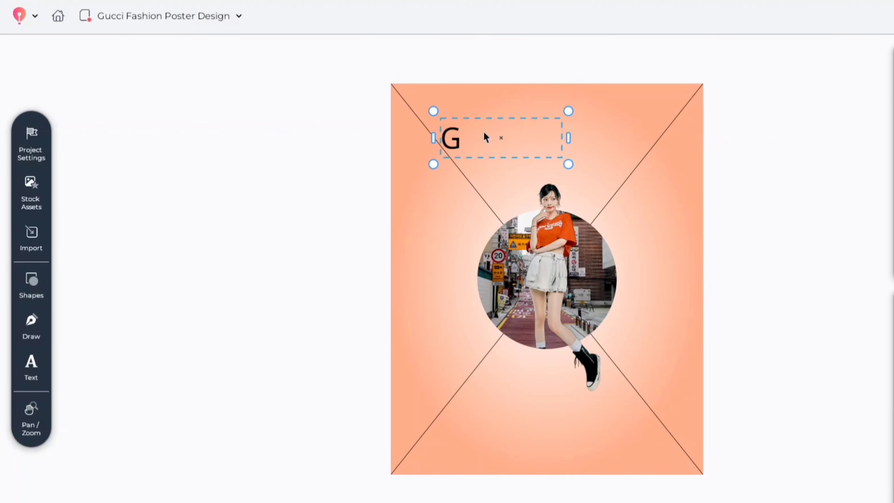
{"action": "left_click", "coordinate": [777, 169]}
{"action": "left_click", "coordinate": [768, 226]}
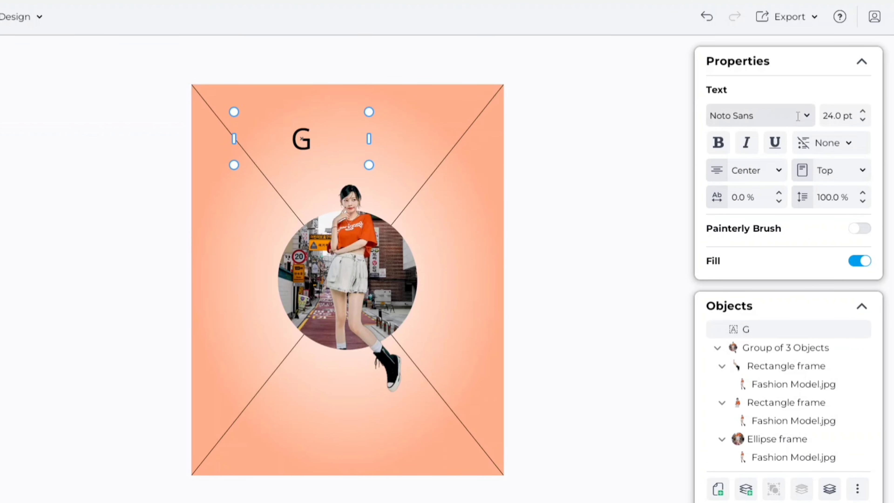
{"action": "left_click", "coordinate": [806, 116]}
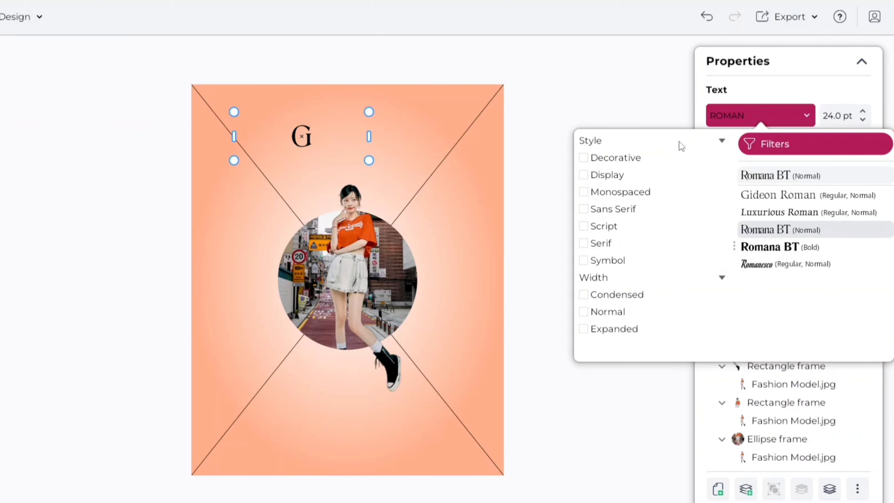
{"action": "left_click", "coordinate": [667, 109]}
{"action": "left_click", "coordinate": [667, 110]}
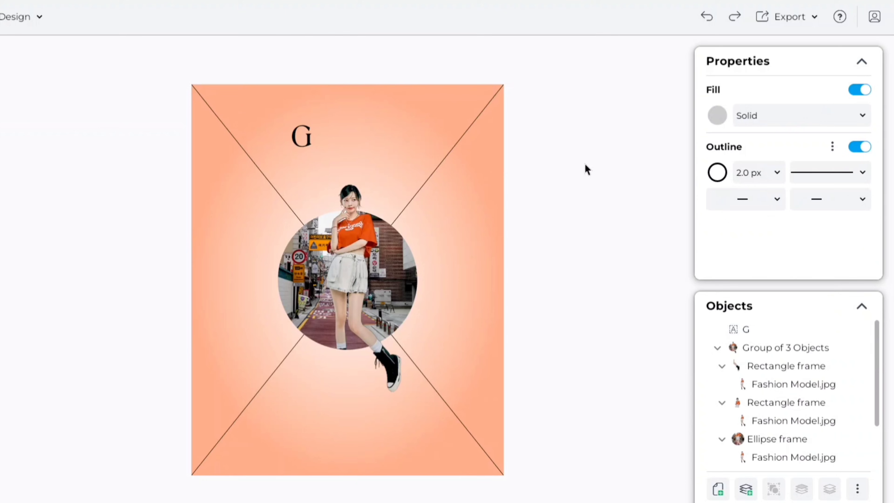
Step: Scale the letter G up beyond the page's size, to about 521 pt
{"action": "left_click", "coordinate": [294, 139]}
{"action": "left_click_drag", "start_coordinate": [365, 138], "coordinate": [491, 266]}
{"action": "left_click_drag", "start_coordinate": [318, 175], "coordinate": [1, 142]}
{"action": "left_click_drag", "start_coordinate": [155, 233], "coordinate": [470, 421]}
{"action": "left_click_drag", "start_coordinate": [180, 303], "coordinate": [54, 217]}
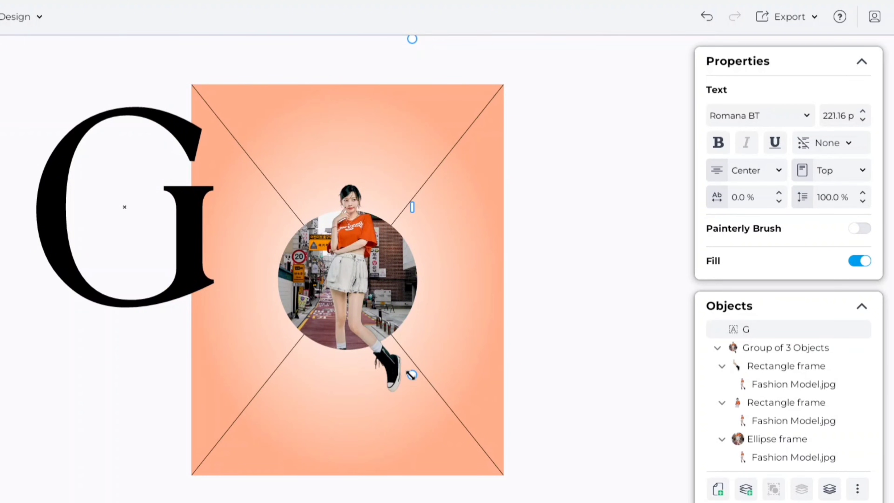
{"action": "left_click_drag", "start_coordinate": [411, 374], "coordinate": [710, 502]}
{"action": "left_click_drag", "start_coordinate": [269, 320], "coordinate": [274, 254]}
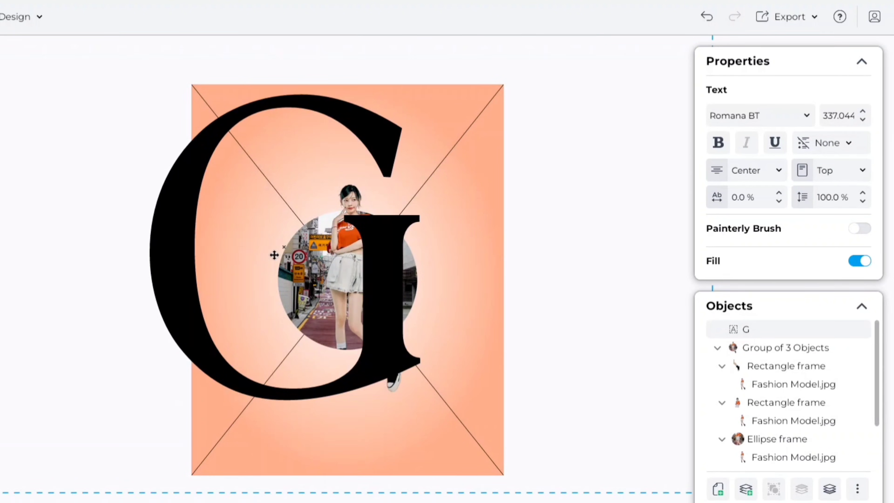
{"action": "left_click_drag", "start_coordinate": [712, 287], "coordinate": [56, 267]}
{"action": "left_click_drag", "start_coordinate": [0, 260], "coordinate": [15, 80]}
{"action": "left_click_drag", "start_coordinate": [191, 338], "coordinate": [284, 467]}
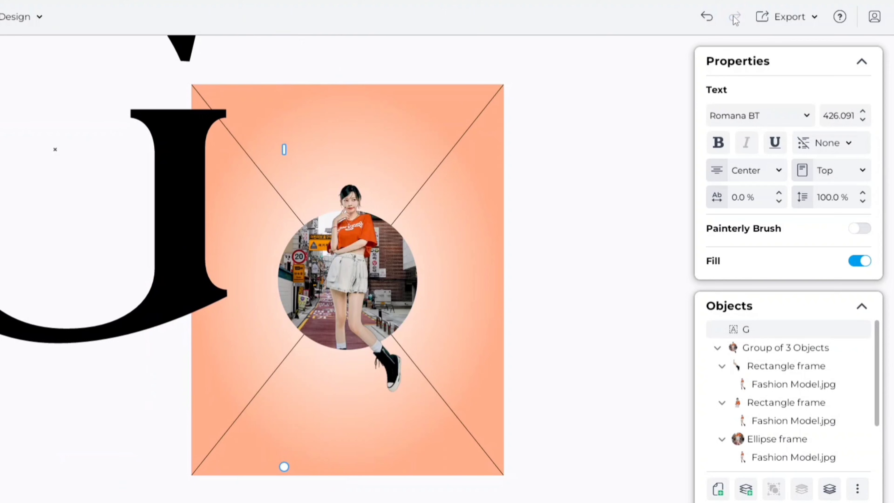
{"action": "left_click_drag", "start_coordinate": [55, 179], "coordinate": [0, 46]}
{"action": "left_click_drag", "start_coordinate": [136, 332], "coordinate": [235, 472]}
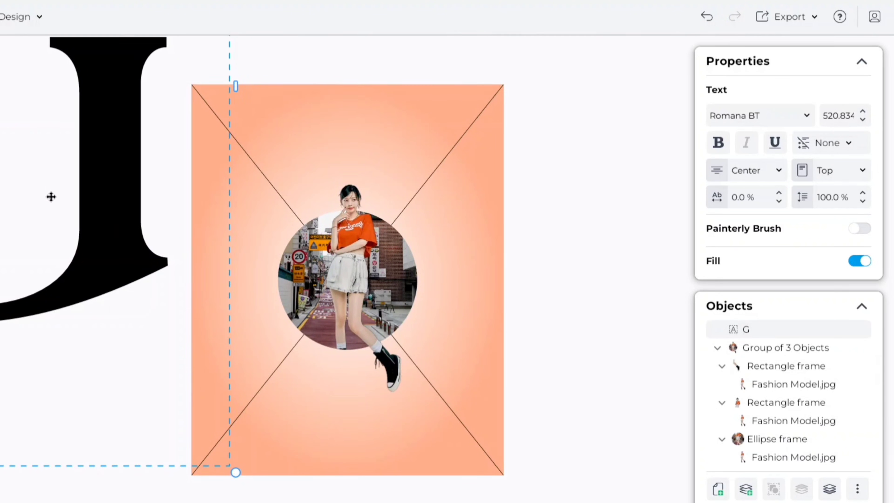
Step: Reduce the letter G's font size to about 504.8 pt
{"action": "left_click", "coordinate": [863, 119]}
{"action": "left_click", "coordinate": [862, 119]}
{"action": "left_click", "coordinate": [862, 120]}
{"action": "left_click", "coordinate": [862, 120]}
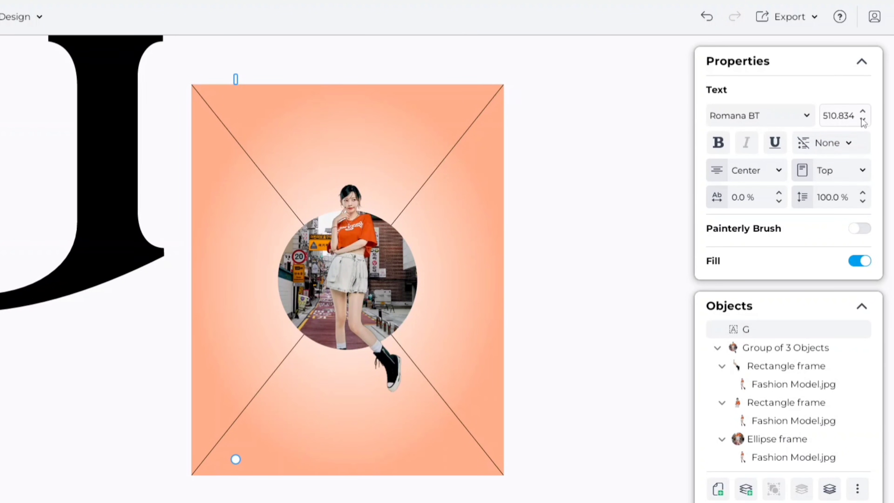
{"action": "left_click", "coordinate": [862, 119]}
{"action": "left_click", "coordinate": [862, 120]}
{"action": "left_click", "coordinate": [863, 119]}
{"action": "left_click", "coordinate": [863, 119]}
{"action": "left_click", "coordinate": [862, 120]}
{"action": "left_click", "coordinate": [862, 119]}
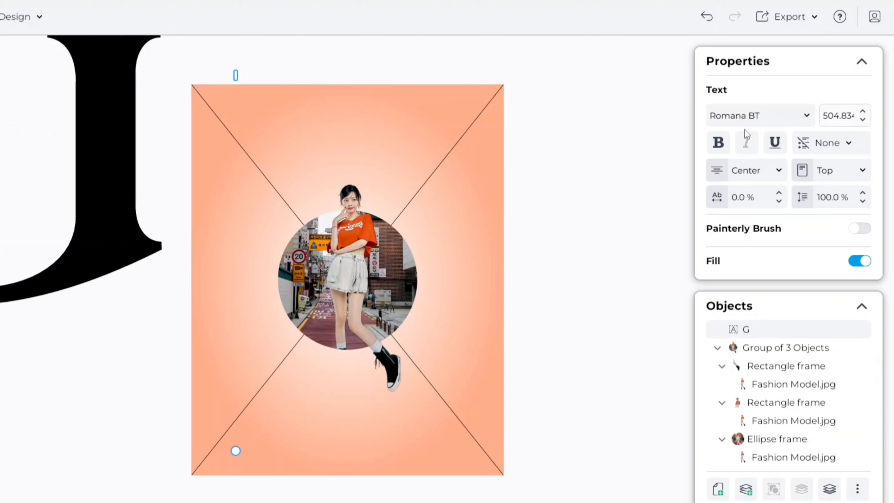
Step: Place the G inside the page-sized mask frame, shift it down so its top arc surrounds the model, and set it to about 503.8 pt
{"action": "left_click_drag", "start_coordinate": [38, 140], "coordinate": [391, 165]}
{"action": "key", "text": "w"}
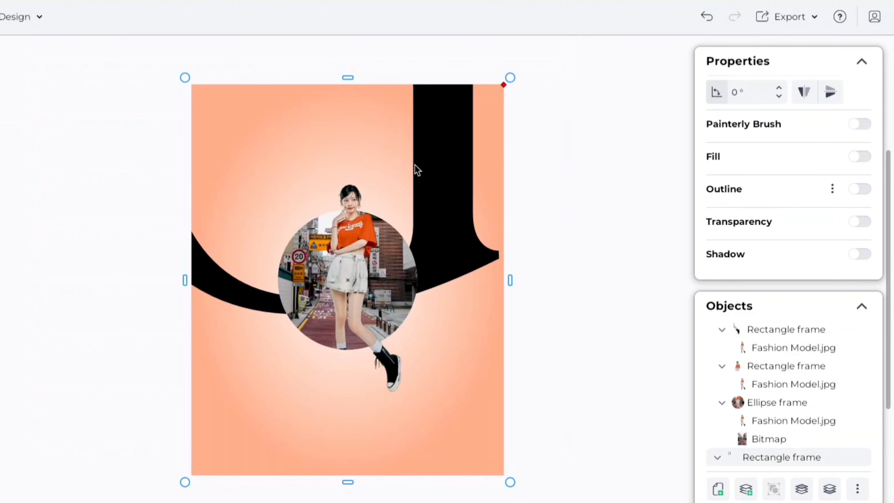
{"action": "double_click", "coordinate": [417, 170]}
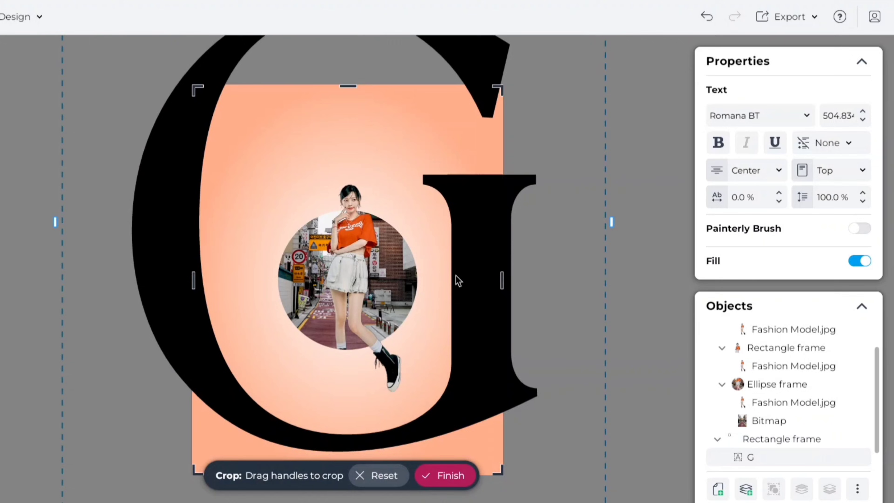
{"action": "left_click_drag", "start_coordinate": [456, 276], "coordinate": [471, 325]}
{"action": "left_click_drag", "start_coordinate": [465, 292], "coordinate": [459, 180]}
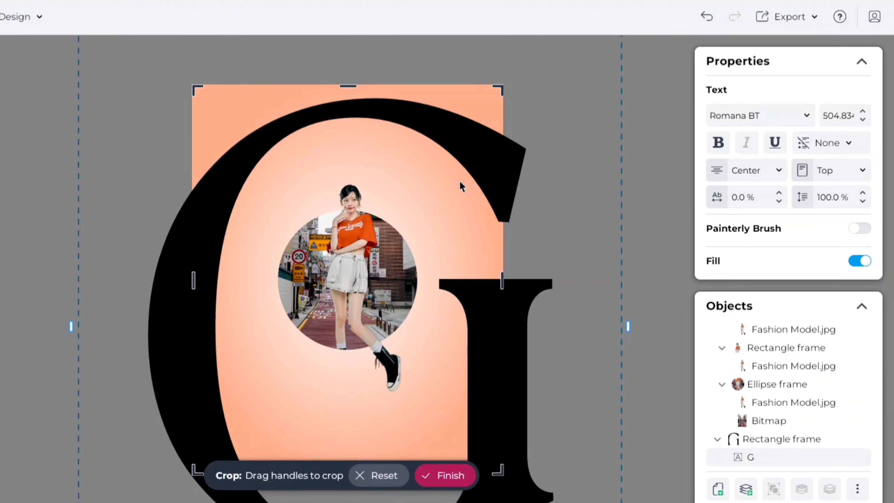
{"action": "key", "text": "Down"}
{"action": "key", "text": "Down"}
{"action": "key", "text": "Down"}
{"action": "key", "text": "Down"}
{"action": "key", "text": "Down"}
{"action": "key", "text": "Down"}
{"action": "key", "text": "Down"}
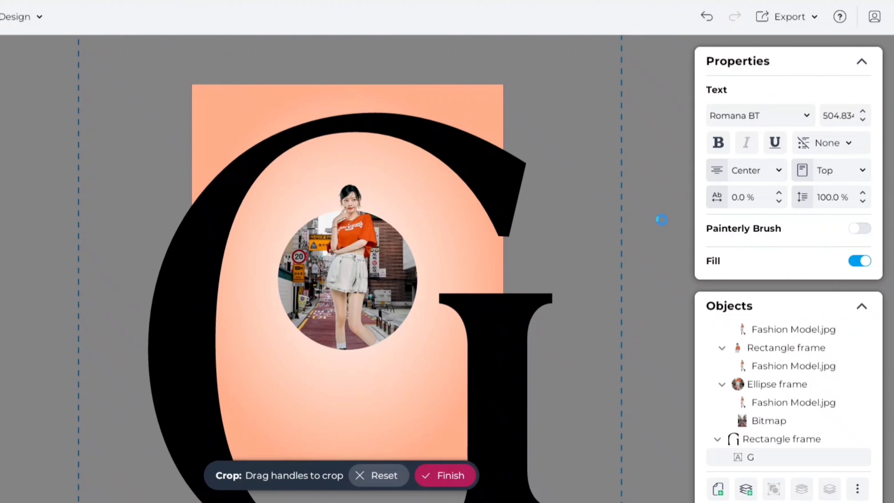
{"action": "key", "text": "Down"}
{"action": "key", "text": "Down"}
{"action": "key", "text": "Down"}
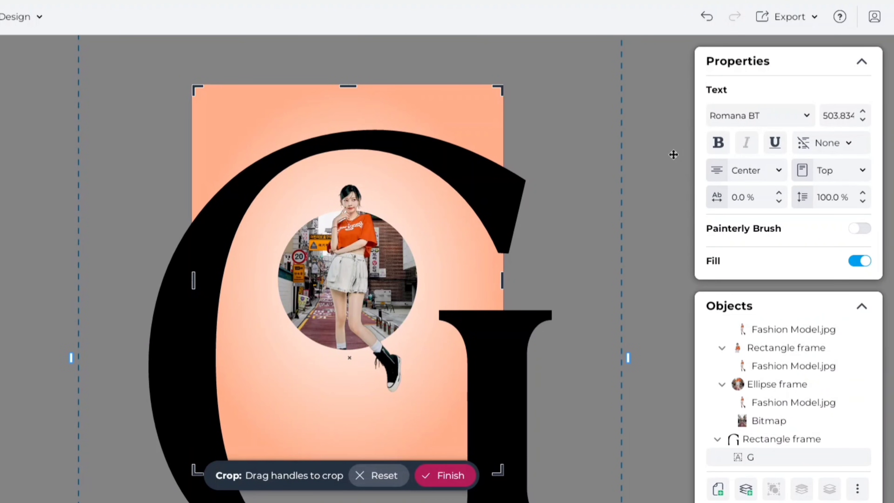
Step: Replace the masked G's fill with a hairline outline in a widely spaced dotted style and finish editing the frame
{"action": "scroll", "coordinate": [823, 177], "scroll_direction": "down", "scroll_amount": 3}
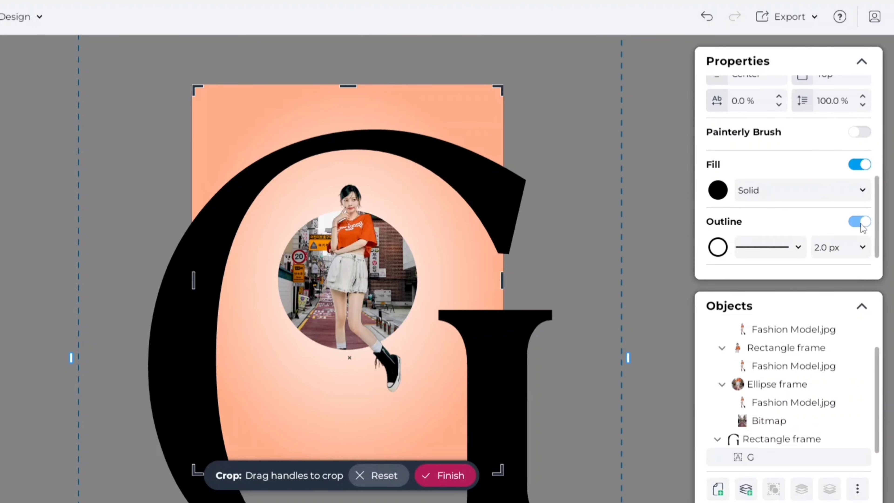
{"action": "left_click", "coordinate": [859, 164]}
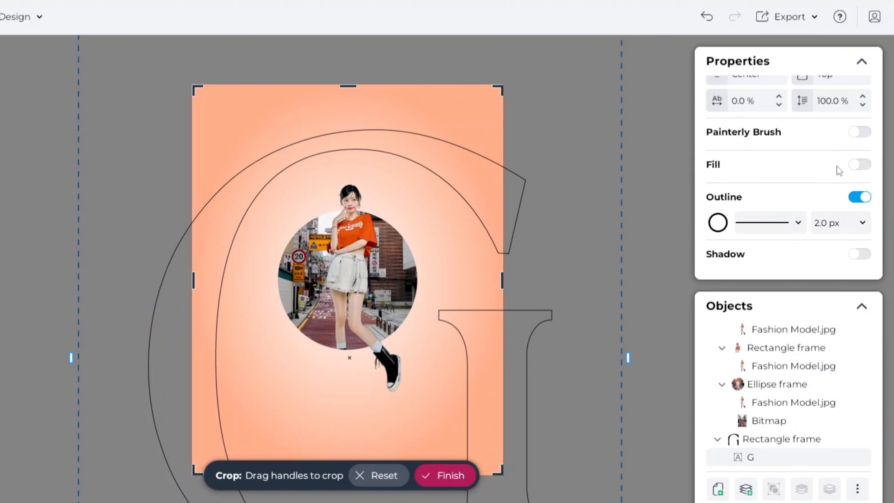
{"action": "left_click", "coordinate": [859, 221]}
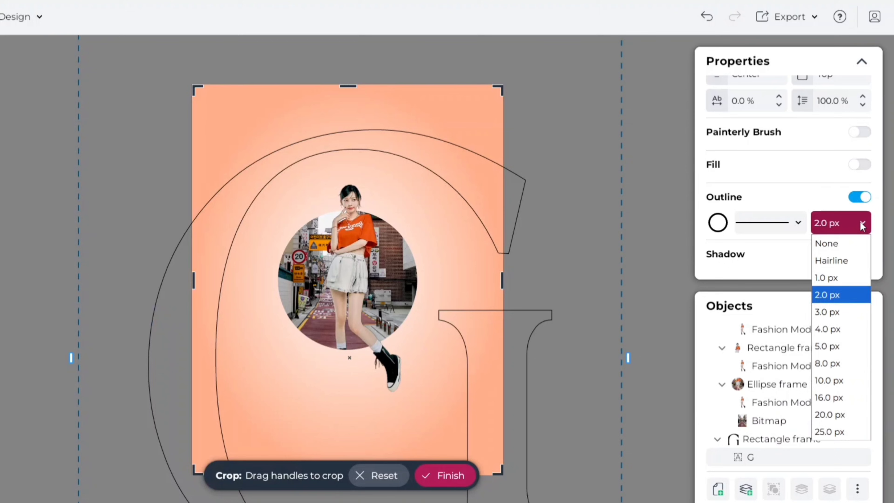
{"action": "left_click", "coordinate": [852, 258]}
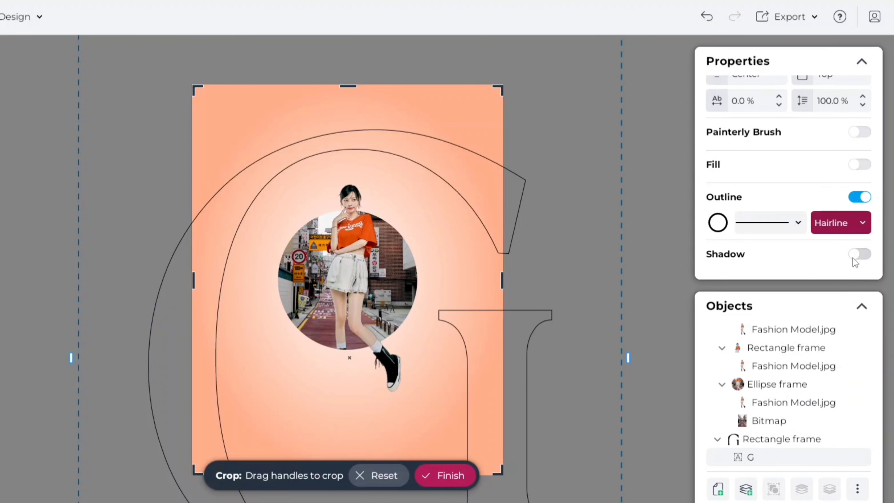
{"action": "left_click", "coordinate": [799, 222]}
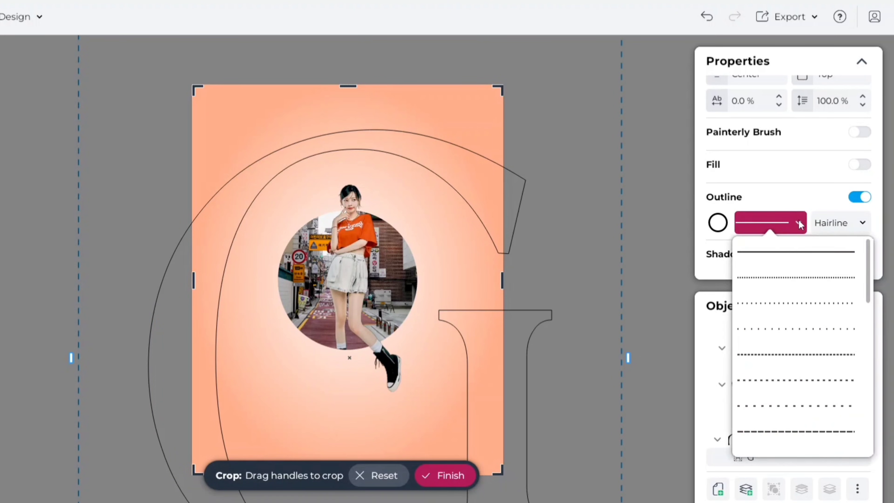
{"action": "left_click", "coordinate": [798, 329]}
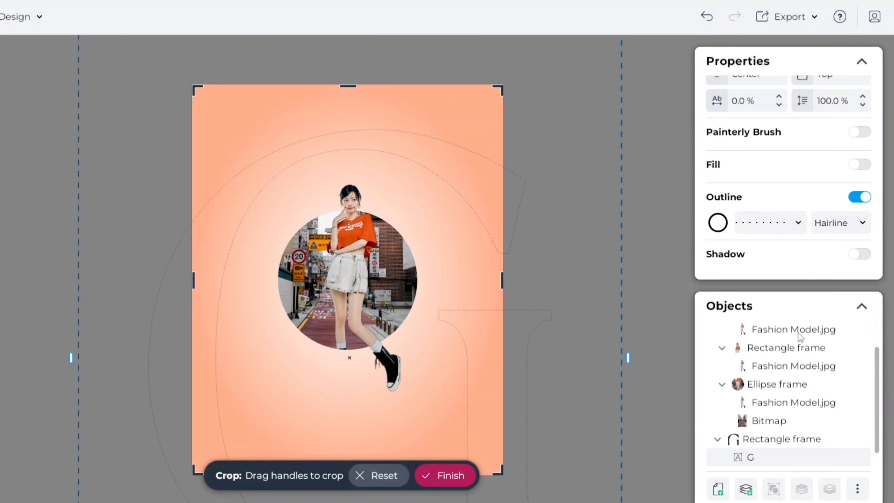
{"action": "left_click", "coordinate": [449, 476]}
{"action": "left_click", "coordinate": [8, 225]}
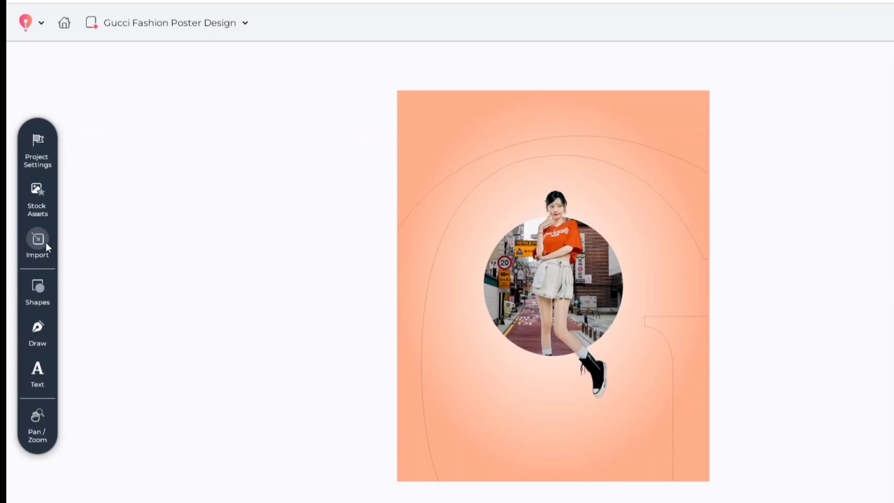
Step: Import gucci.png into the poster and remove the logo's white background
{"action": "left_click", "coordinate": [38, 239]}
{"action": "left_click", "coordinate": [145, 294]}
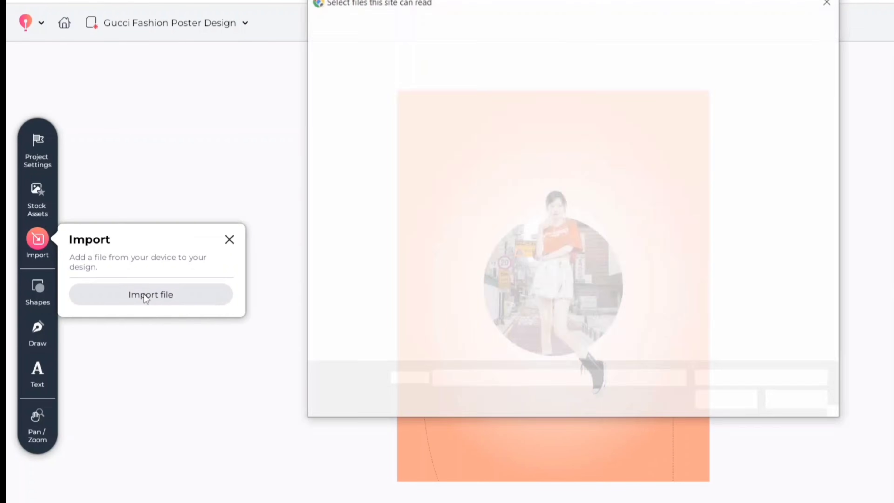
{"action": "left_click", "coordinate": [564, 102]}
{"action": "left_click", "coordinate": [723, 395]}
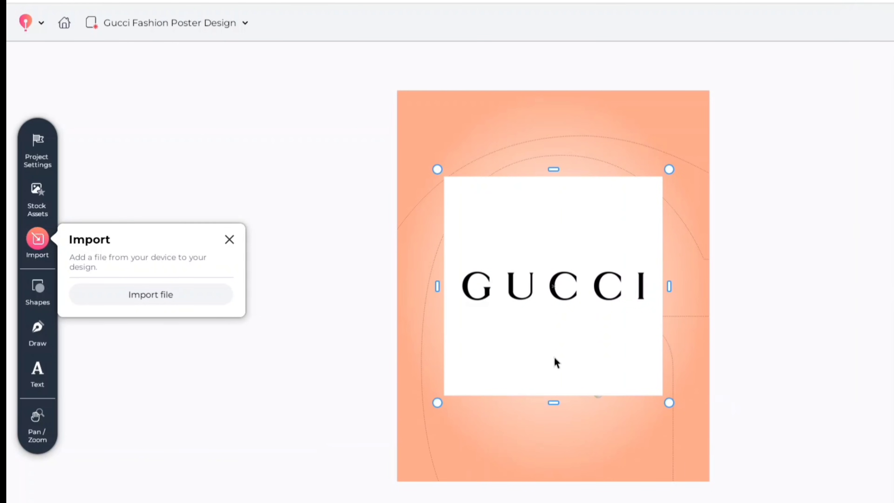
{"action": "left_click", "coordinate": [230, 240]}
{"action": "left_click", "coordinate": [767, 156]}
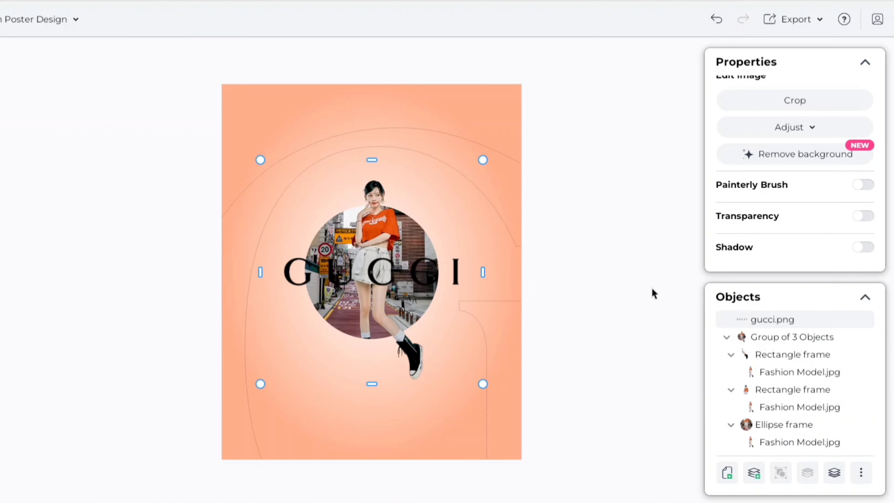
Step: Scale the GUCCI logo down slightly and place it horizontally centred near the poster's upper edge
{"action": "left_click_drag", "start_coordinate": [399, 274], "coordinate": [392, 114]}
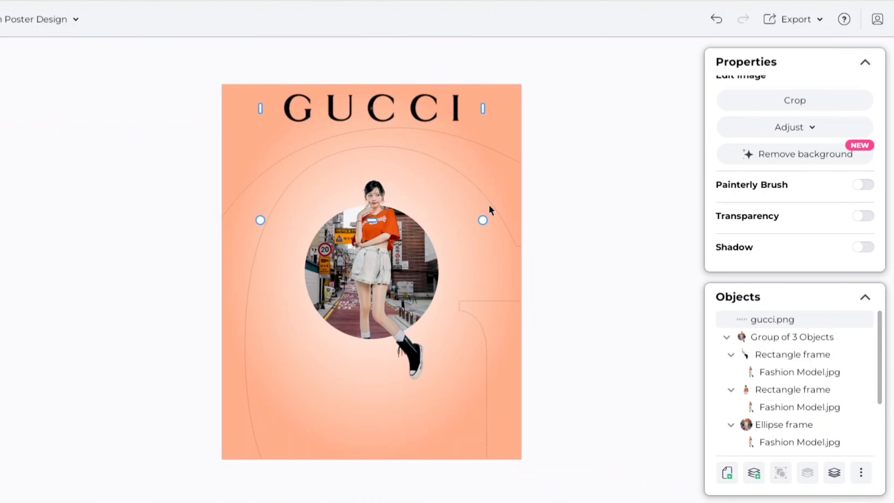
{"action": "left_click_drag", "start_coordinate": [477, 217], "coordinate": [455, 203]}
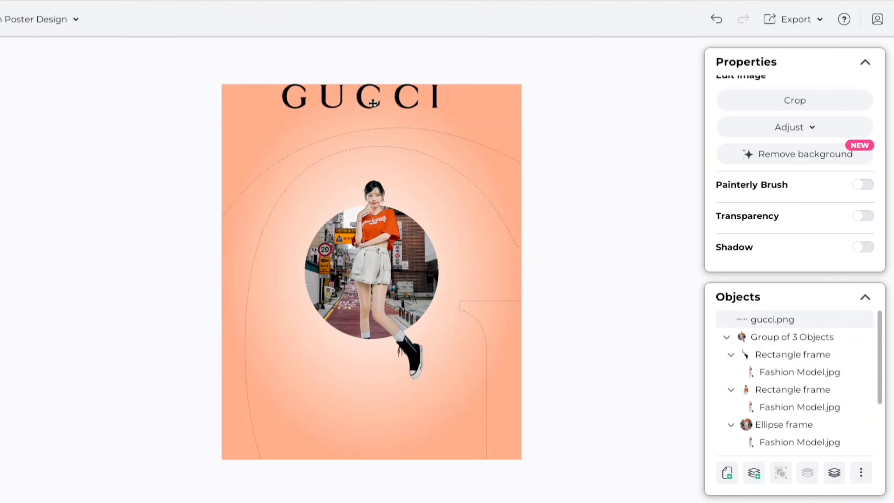
{"action": "left_click_drag", "start_coordinate": [369, 99], "coordinate": [373, 102]}
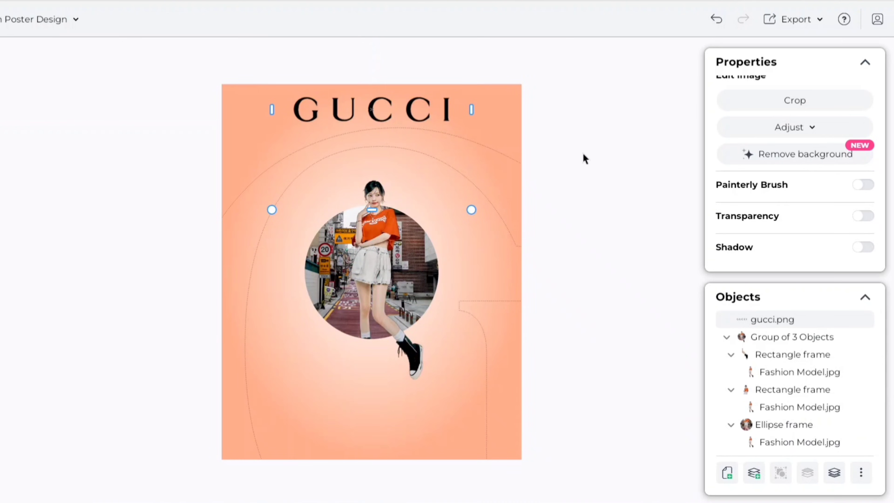
{"action": "key", "text": "shift+Up"}
{"action": "left_click", "coordinate": [570, 148]}
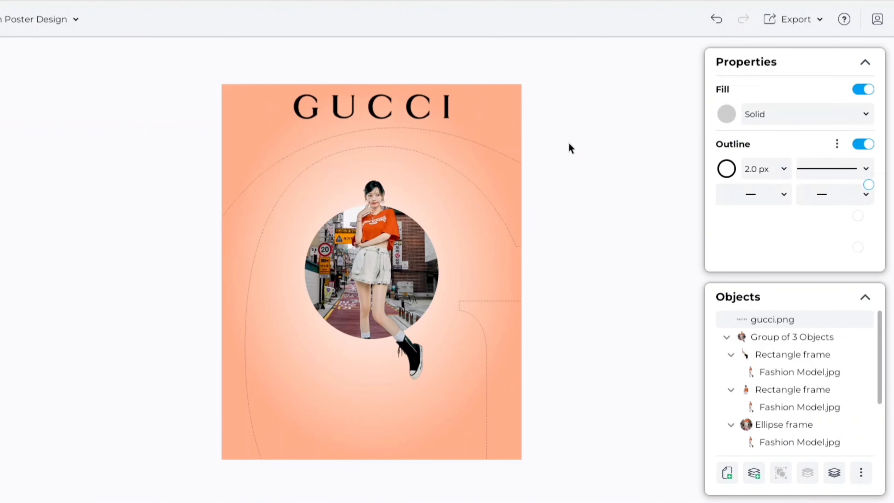
Step: Import Gucci-Logo-PNG-Images-HD.png into the poster
{"action": "left_click", "coordinate": [33, 241]}
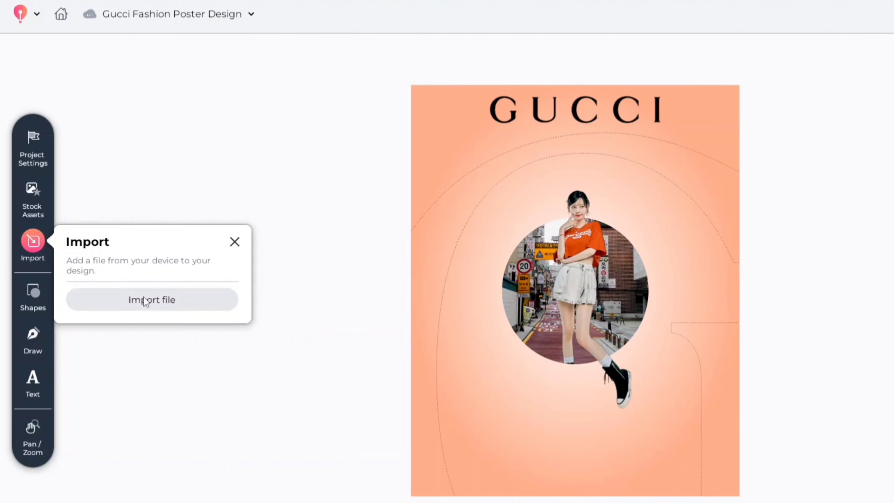
{"action": "left_click", "coordinate": [145, 300]}
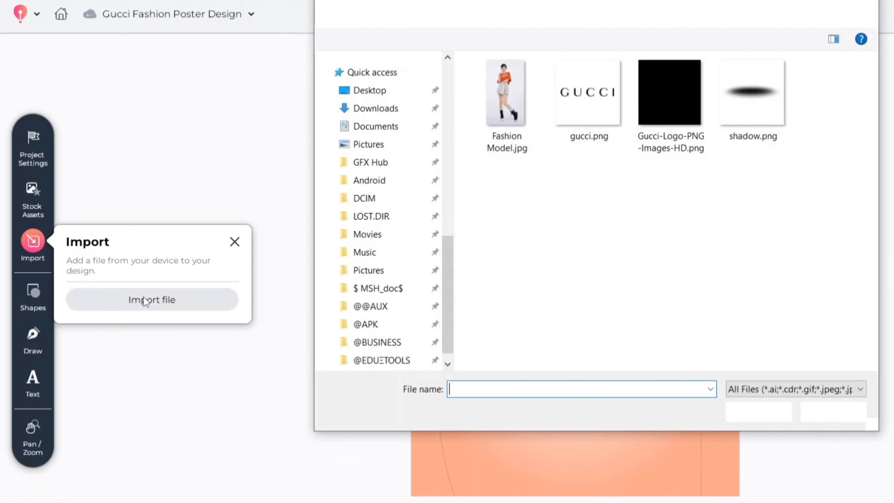
{"action": "left_click", "coordinate": [669, 92]}
{"action": "left_click", "coordinate": [757, 411]}
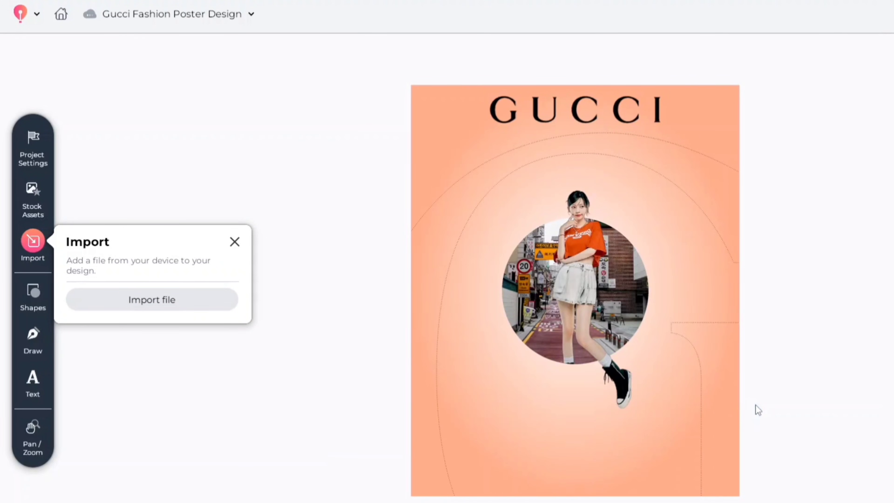
Step: Scale down the GUCCI logo with the interlocking G emblem and centre it just below the circular street photo
{"action": "left_click_drag", "start_coordinate": [681, 196], "coordinate": [565, 351]}
{"action": "left_click_drag", "start_coordinate": [479, 375], "coordinate": [569, 393]}
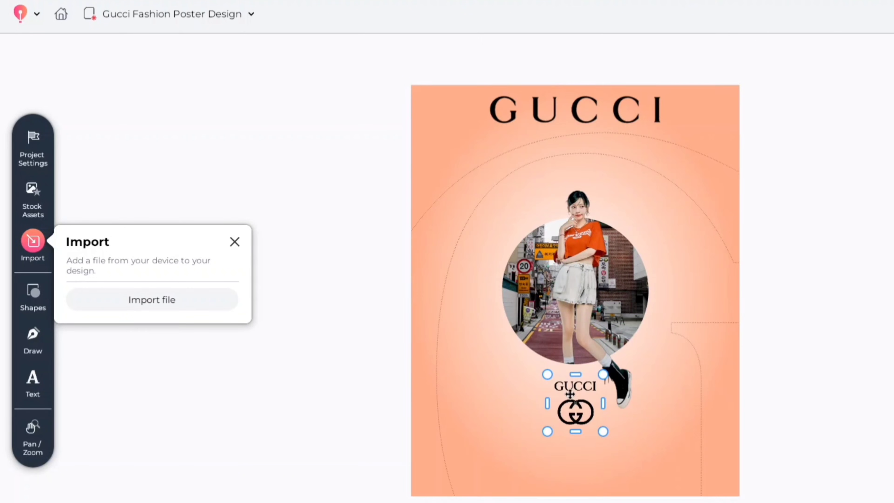
Step: Import shadow.png, scale it down and place it directly under the model's extended shoe
{"action": "left_click", "coordinate": [193, 310]}
{"action": "left_click", "coordinate": [749, 102]}
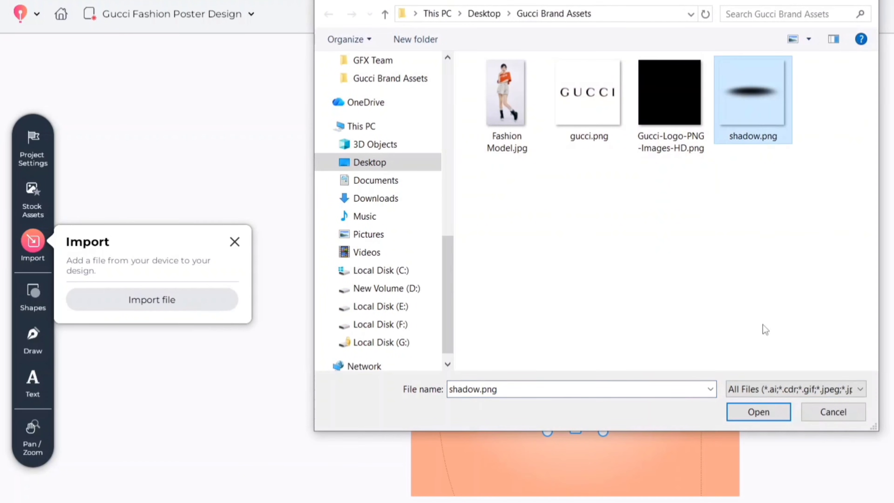
{"action": "left_click", "coordinate": [760, 415]}
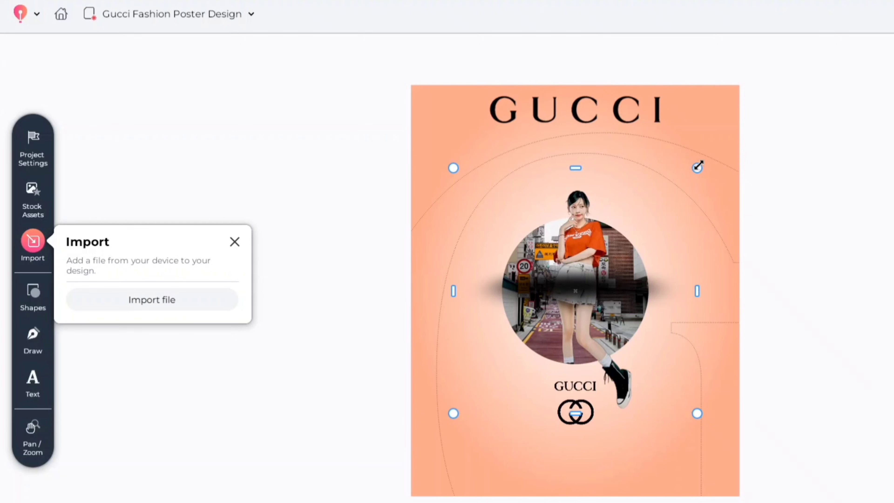
{"action": "left_click_drag", "start_coordinate": [622, 263], "coordinate": [539, 357]}
{"action": "left_click_drag", "start_coordinate": [482, 386], "coordinate": [623, 409]}
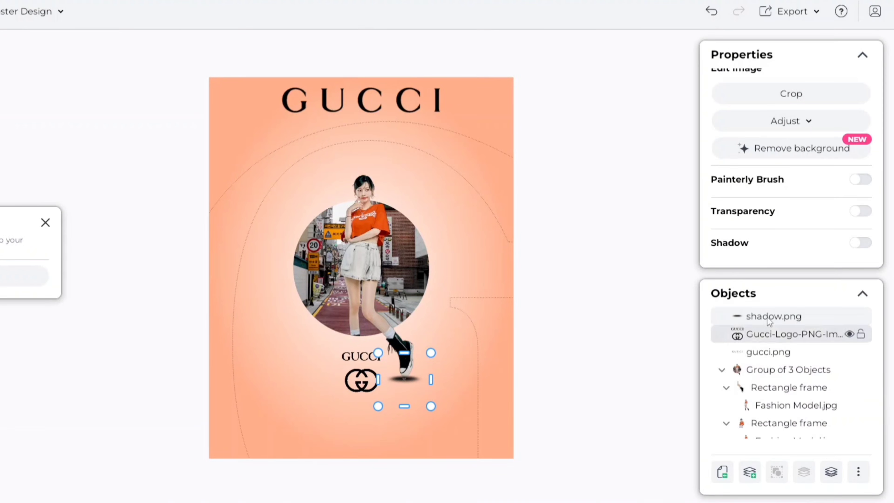
Step: Move shadow.png in the stacking order to sit behind the model group and above the G's rectangle frame
{"action": "left_click", "coordinate": [721, 369]}
{"action": "left_click_drag", "start_coordinate": [743, 321], "coordinate": [777, 340]}
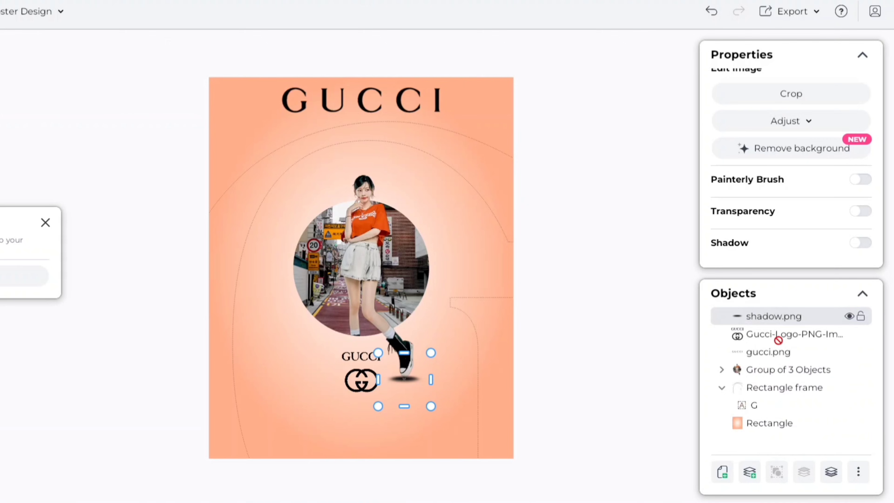
{"action": "left_click_drag", "start_coordinate": [785, 379], "coordinate": [776, 384]}
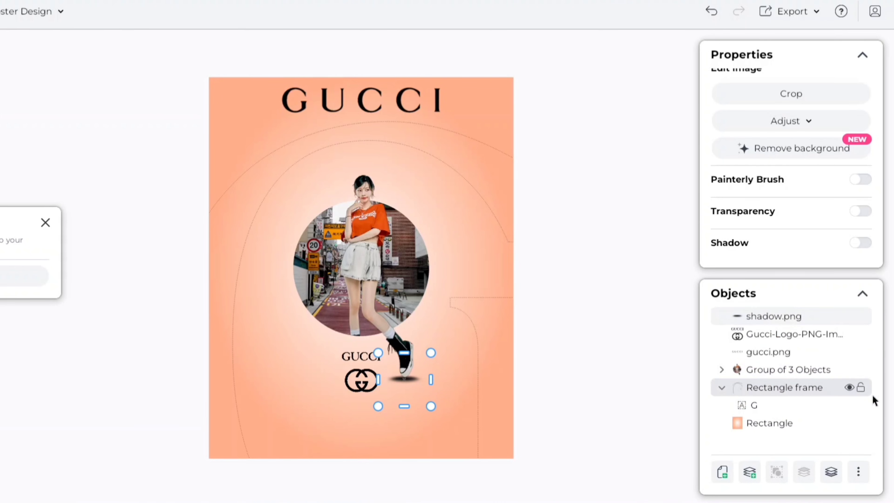
{"action": "left_click", "coordinate": [721, 388]}
{"action": "left_click", "coordinate": [599, 342]}
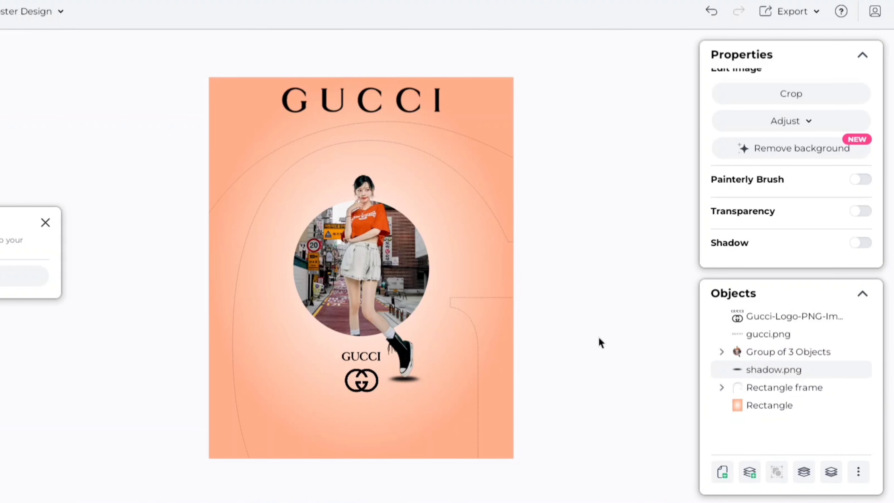
Step: Turn on transparency for shadow.png and set it to 60%
{"action": "left_click", "coordinate": [757, 370]}
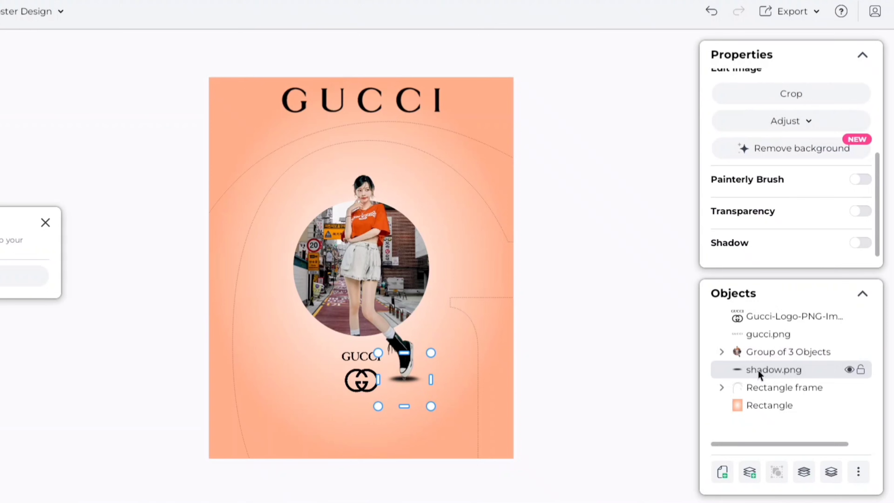
{"action": "left_click", "coordinate": [860, 211]}
{"action": "scroll", "coordinate": [817, 204], "scroll_direction": "down", "scroll_amount": 1}
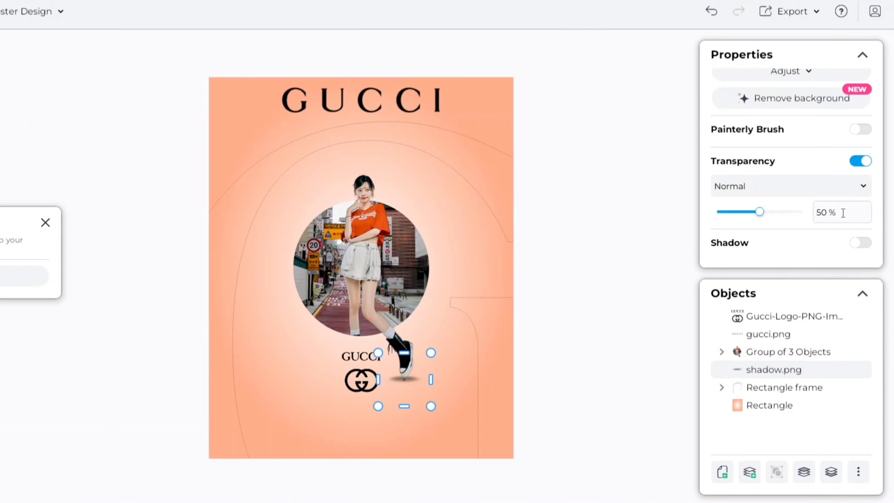
{"action": "left_click", "coordinate": [827, 212]}
{"action": "type", "text": "60"}
{"action": "key", "text": "Return"}
{"action": "left_click", "coordinate": [576, 266]}
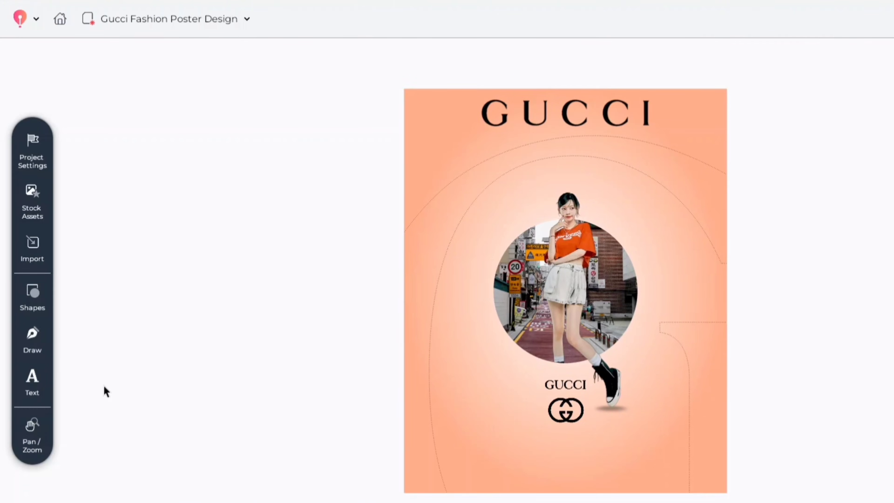
{"action": "left_click", "coordinate": [0, 357]}
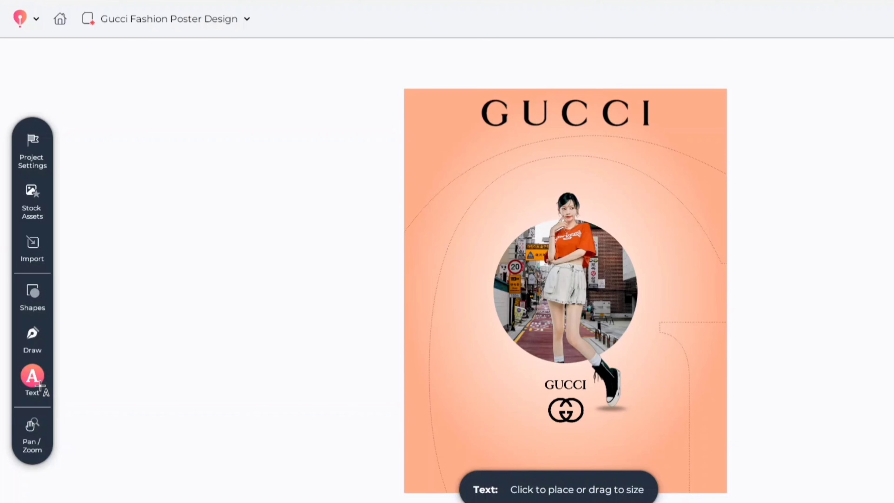
{"action": "left_click_drag", "start_coordinate": [410, 252], "coordinate": [565, 294]}
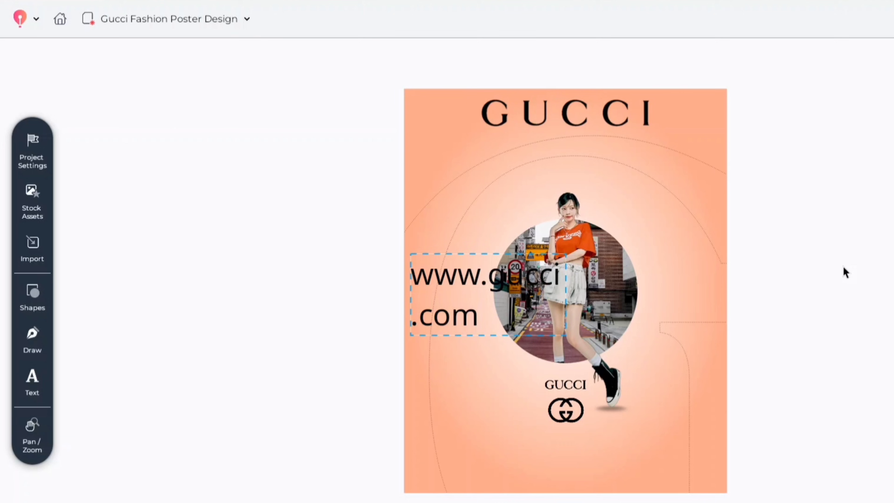
{"action": "left_click", "coordinate": [822, 269]}
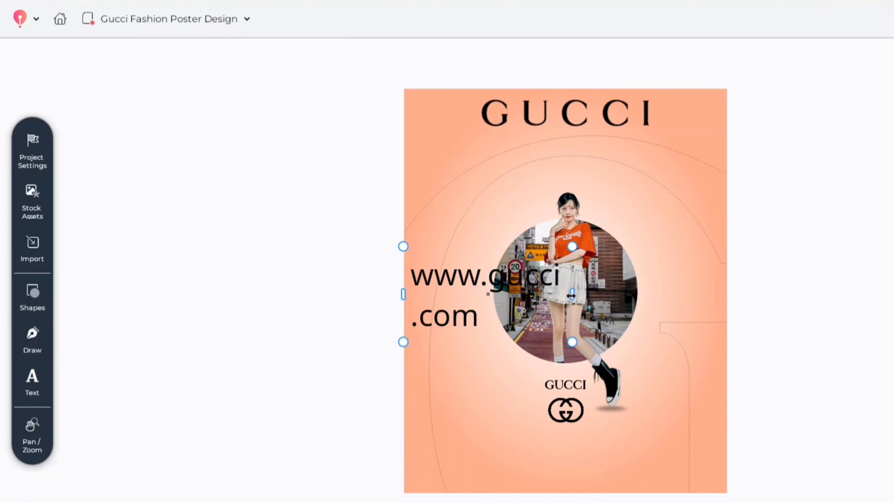
{"action": "left_click_drag", "start_coordinate": [656, 288], "coordinate": [717, 286]}
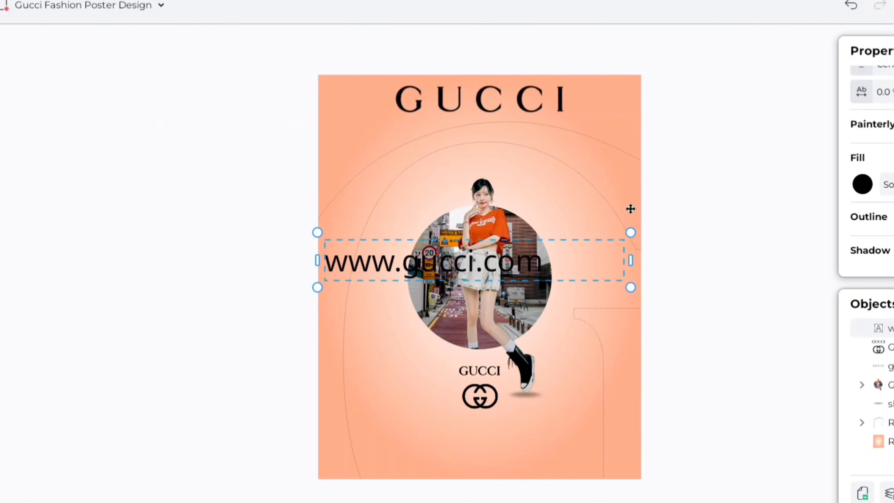
Step: Centre-align the web address text and set it in Gideon Roman at 10 pt
{"action": "scroll", "coordinate": [718, 111], "scroll_direction": "up", "scroll_amount": 3}
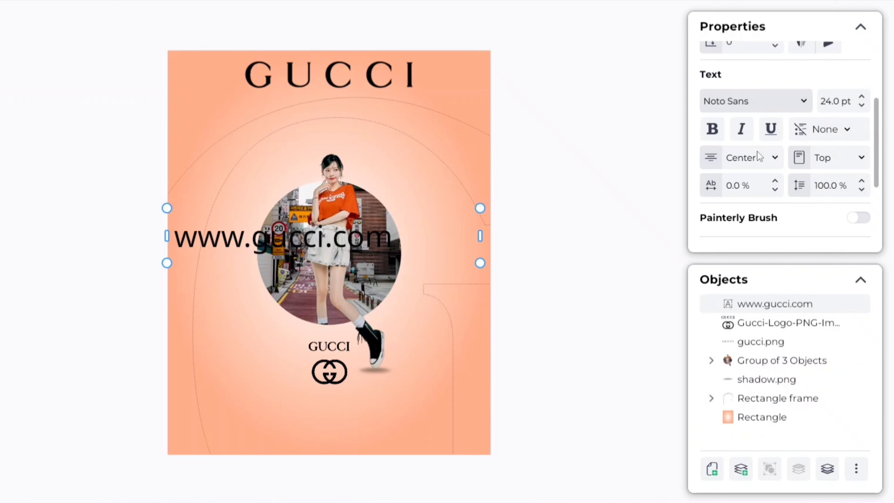
{"action": "left_click", "coordinate": [762, 157]}
{"action": "left_click", "coordinate": [741, 198]}
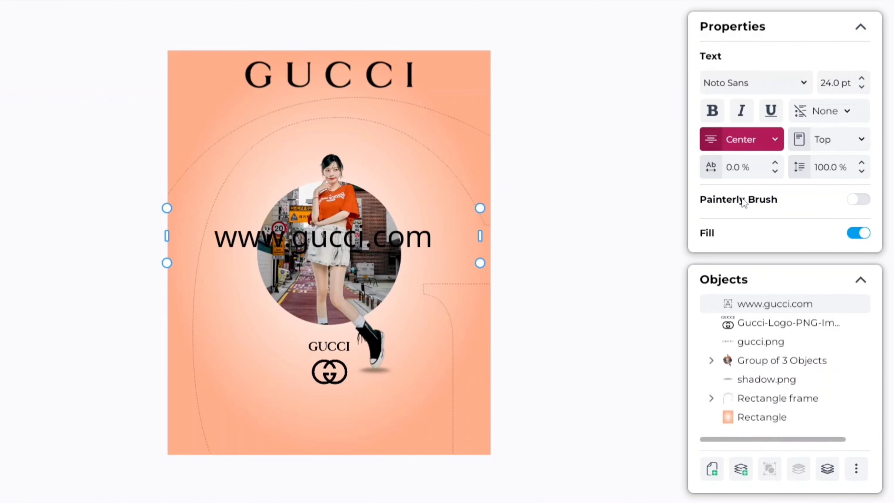
{"action": "left_click", "coordinate": [803, 83]}
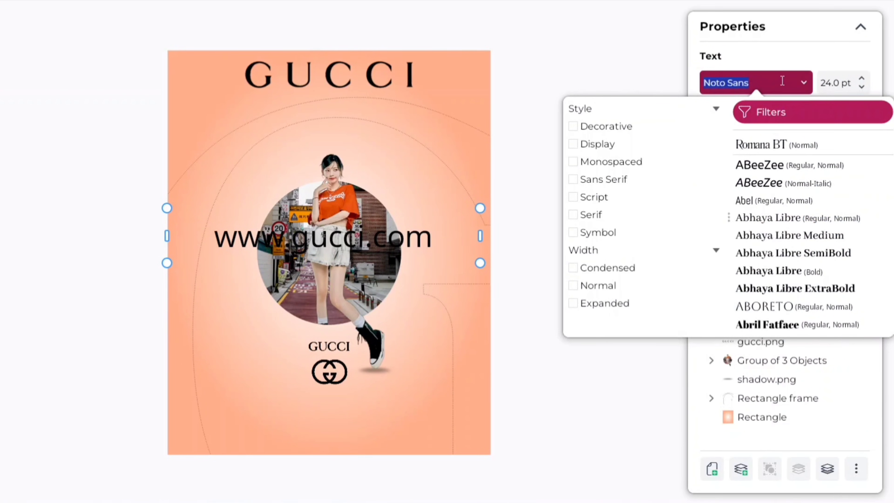
{"action": "type", "text": "rom"}
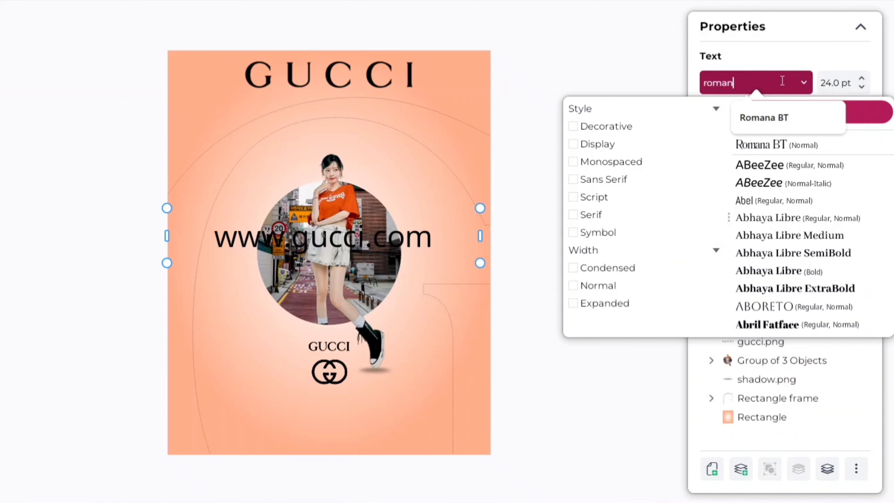
{"action": "type", "text": "an"}
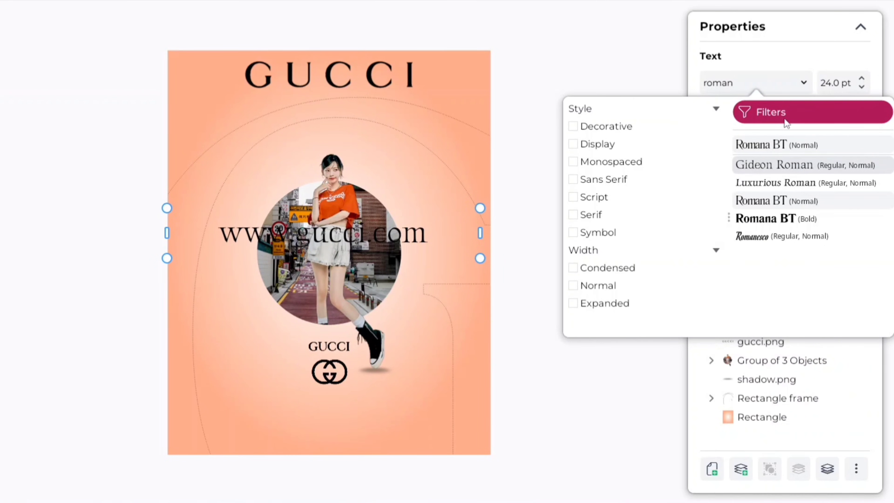
{"action": "left_click", "coordinate": [439, 258]}
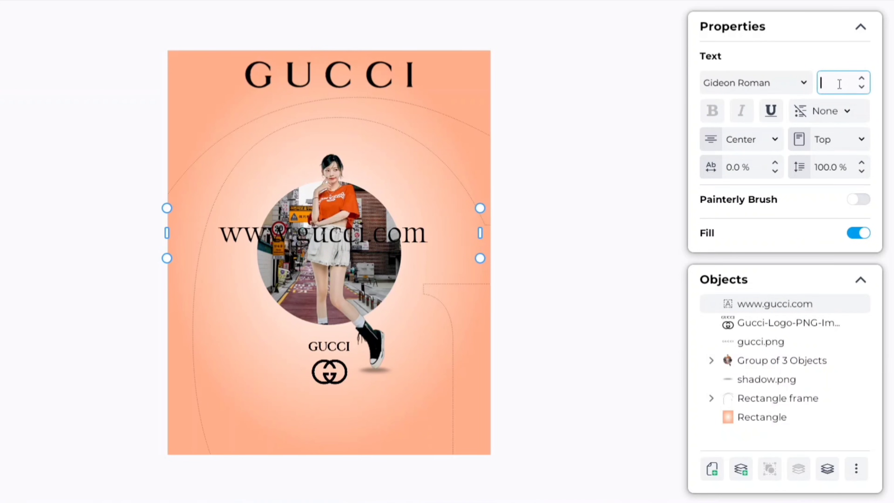
{"action": "key", "text": "Return"}
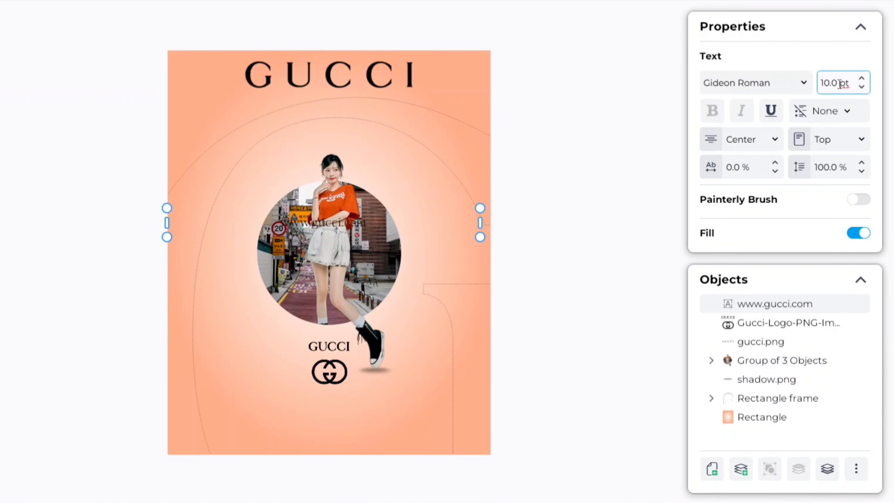
Step: Move the web address near the poster's lower edge and set its character spacing to 50%
{"action": "left_click_drag", "start_coordinate": [327, 229], "coordinate": [339, 430]}
{"action": "left_click", "coordinate": [743, 161]}
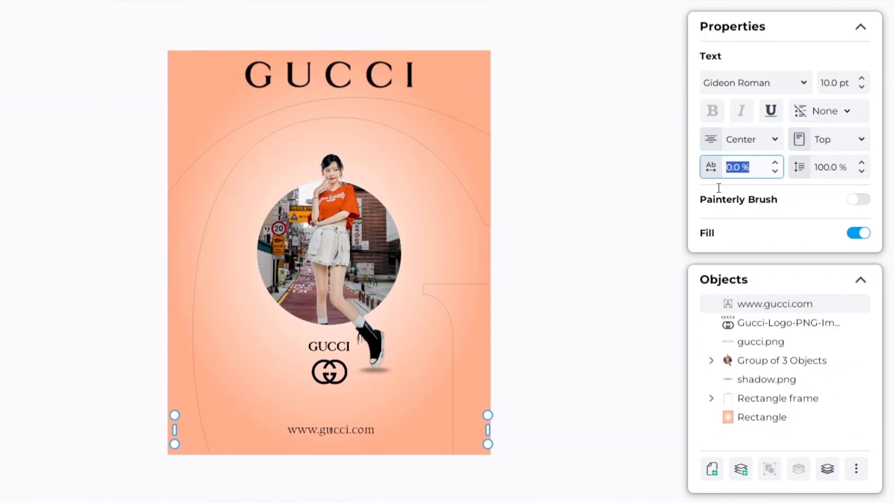
{"action": "type", "text": "50"}
{"action": "key", "text": "Return"}
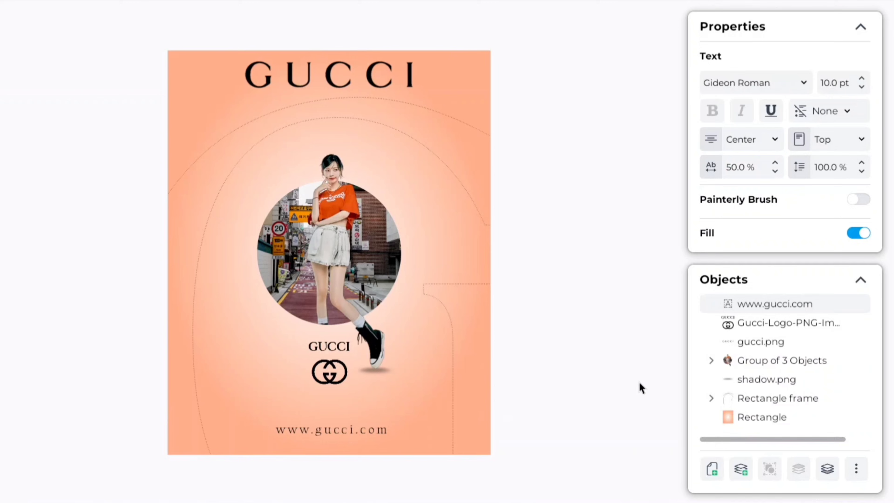
{"action": "left_click", "coordinate": [644, 385]}
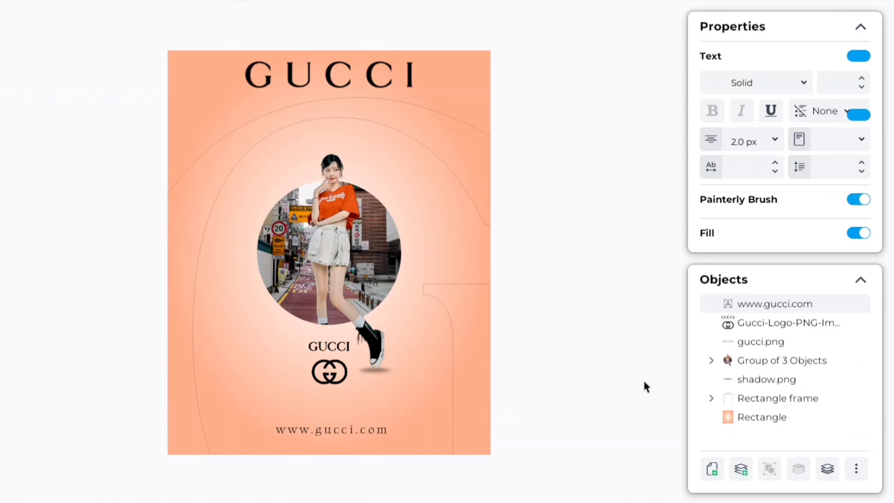
Step: Centre the web address, the emblem logo, the GUCCI wordmark and the model group horizontally on the page
{"action": "left_click", "coordinate": [372, 438]}
{"action": "scroll", "coordinate": [721, 159], "scroll_direction": "up", "scroll_amount": 4}
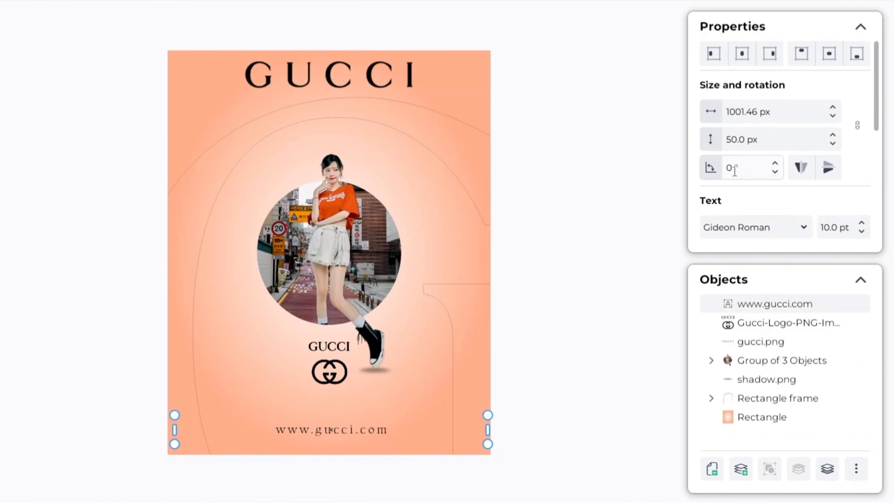
{"action": "left_click", "coordinate": [750, 57]}
{"action": "left_click", "coordinate": [333, 371]}
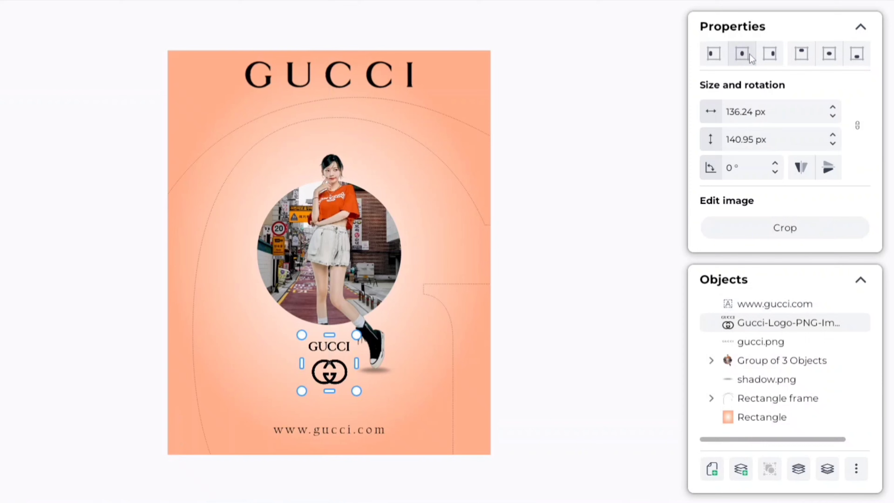
{"action": "left_click", "coordinate": [362, 84]}
{"action": "left_click", "coordinate": [741, 56]}
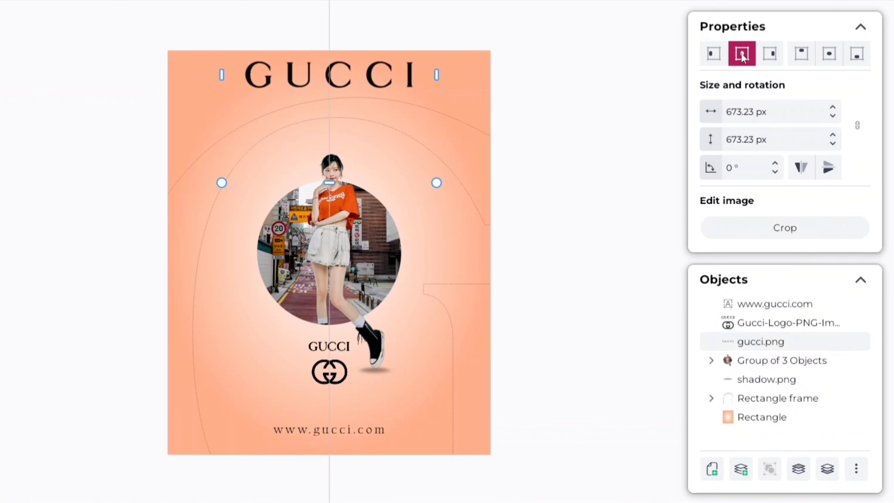
{"action": "left_click", "coordinate": [372, 256]}
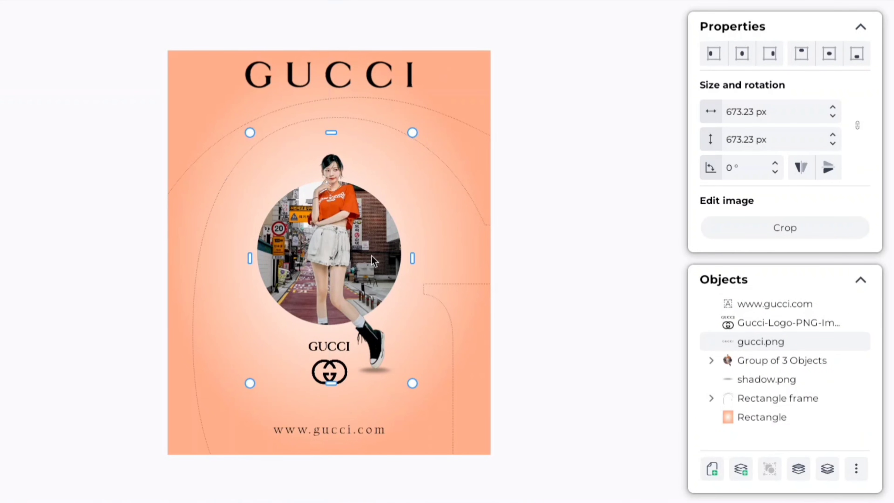
{"action": "left_click", "coordinate": [742, 54]}
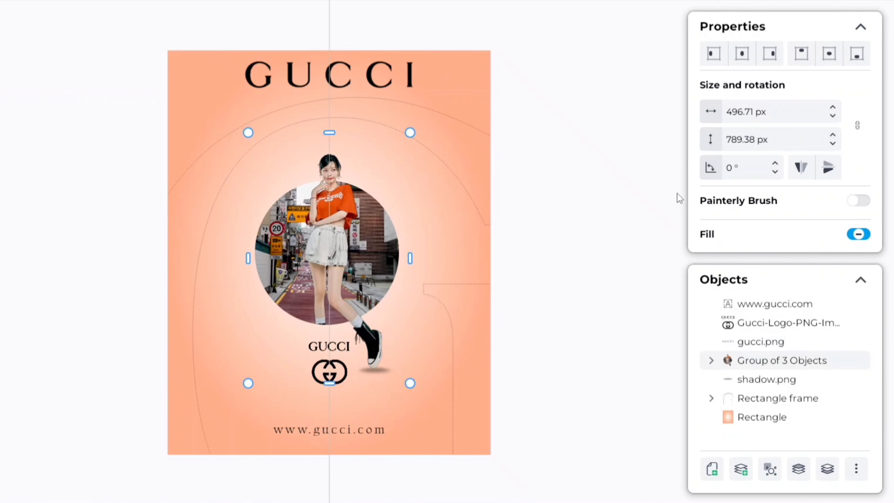
{"action": "left_click", "coordinate": [618, 264]}
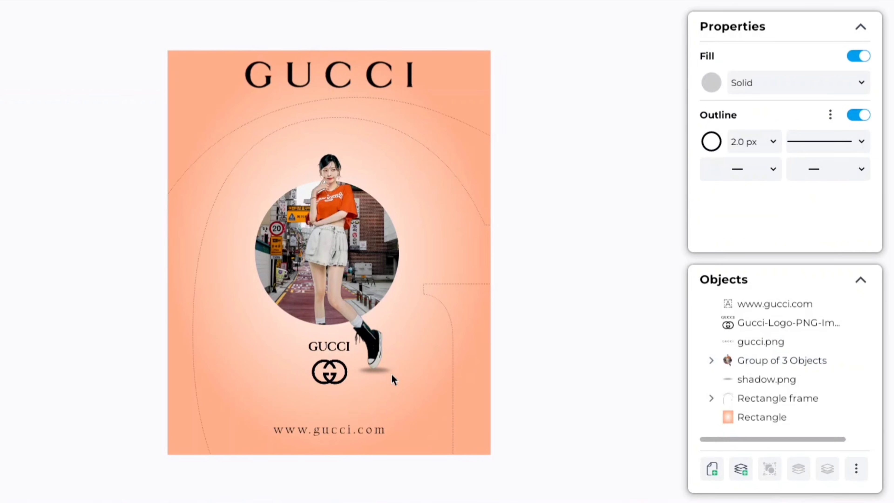
Step: Nudge shadow.png slightly to the left so it lines up under the shoe
{"action": "left_click", "coordinate": [378, 375]}
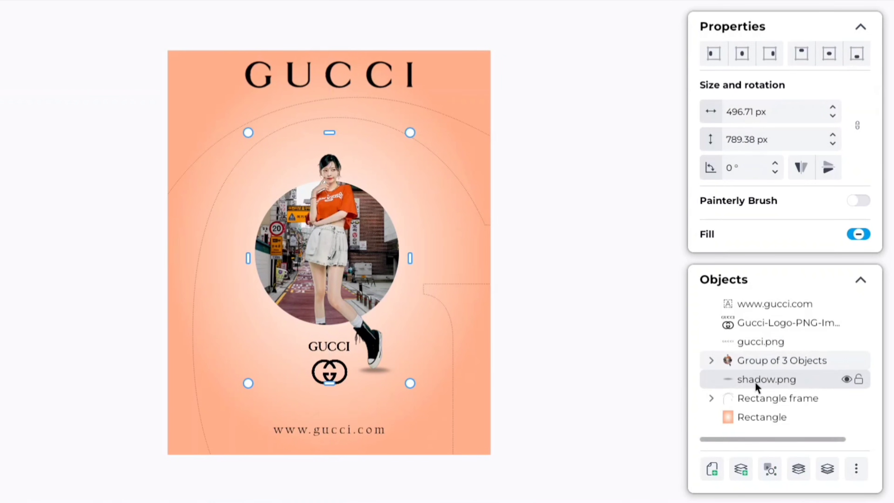
{"action": "key", "text": "Left"}
{"action": "left_click", "coordinate": [567, 367]}
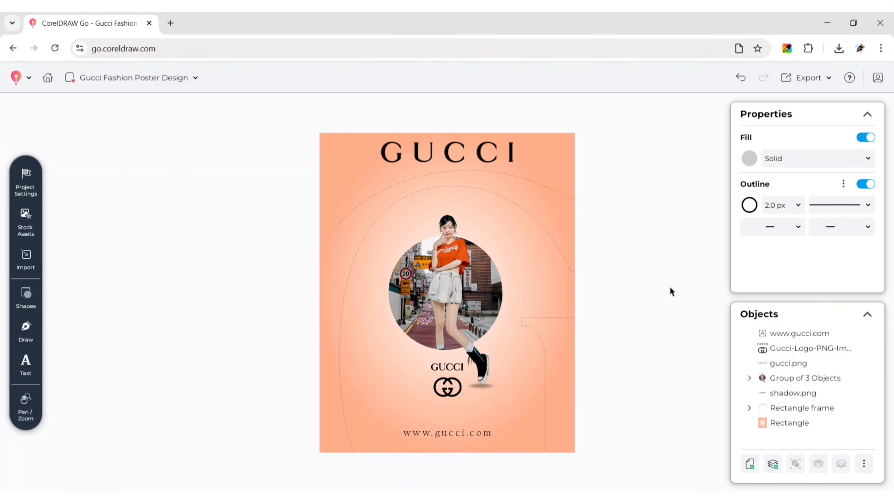
Step: Export and download the poster as a 1080 × 1350 px PNG at 300 dpi with a transparent background
{"action": "left_click", "coordinate": [800, 83]}
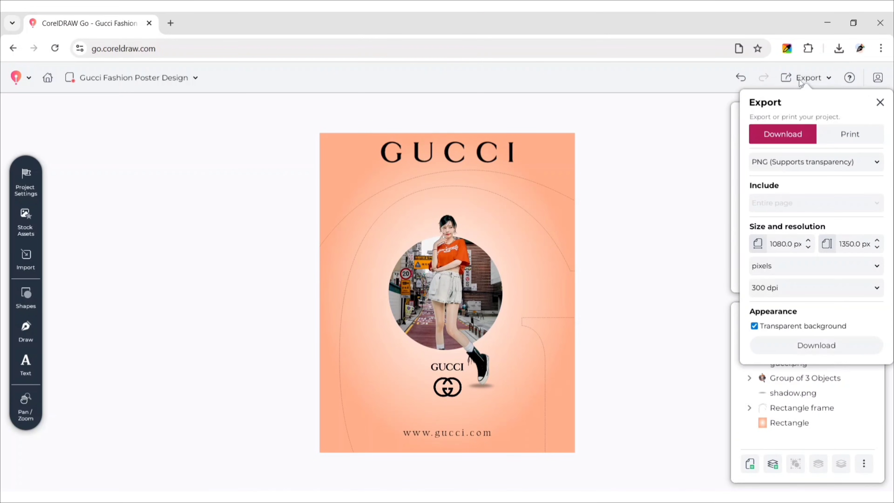
{"action": "left_click", "coordinate": [816, 346]}
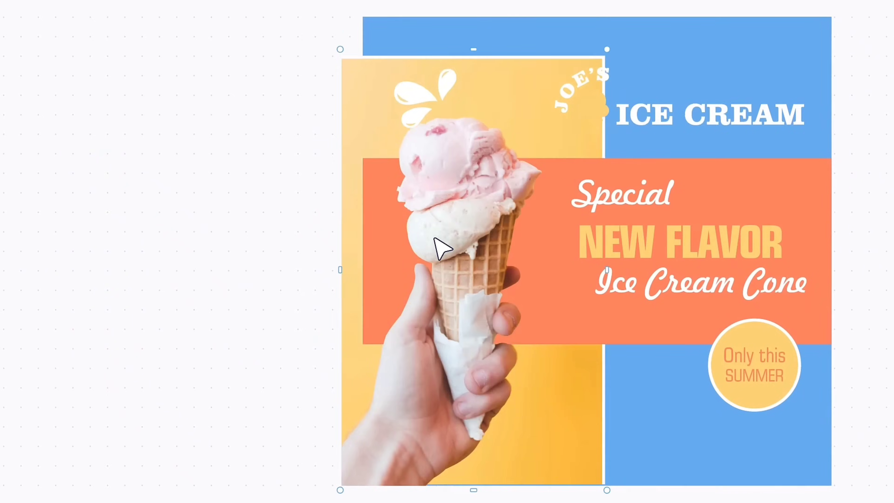
{"action": "left_click_drag", "start_coordinate": [435, 250], "coordinate": [139, 226]}
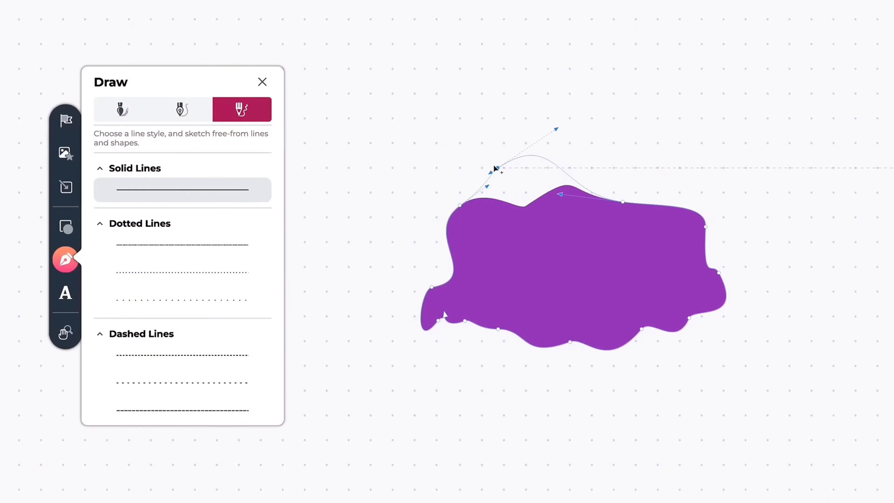
{"action": "left_click", "coordinate": [633, 168]}
{"action": "left_click_drag", "start_coordinate": [636, 165], "coordinate": [638, 167]}
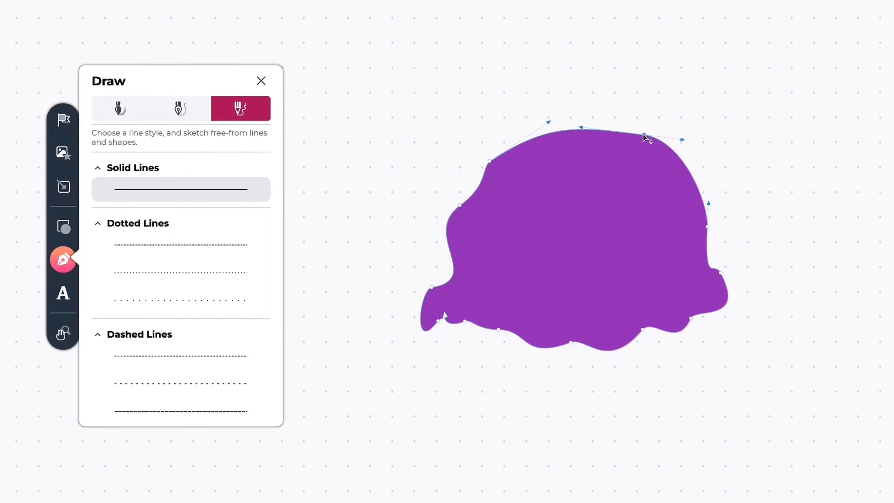